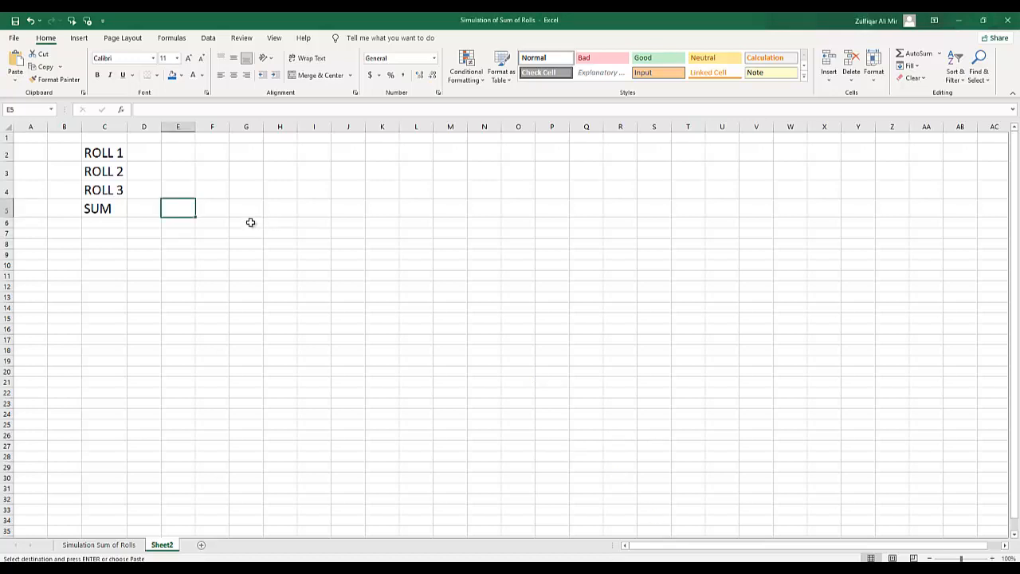
Enter the formula =RANDBETWEEN(1,6) in cell D2 for ROLL 1
click(144, 152)
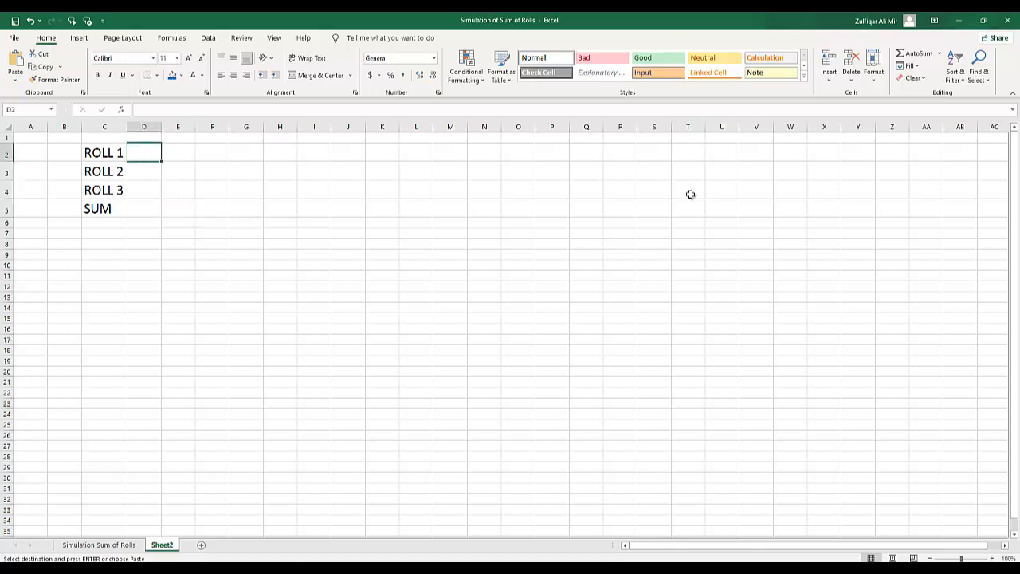
text(=)
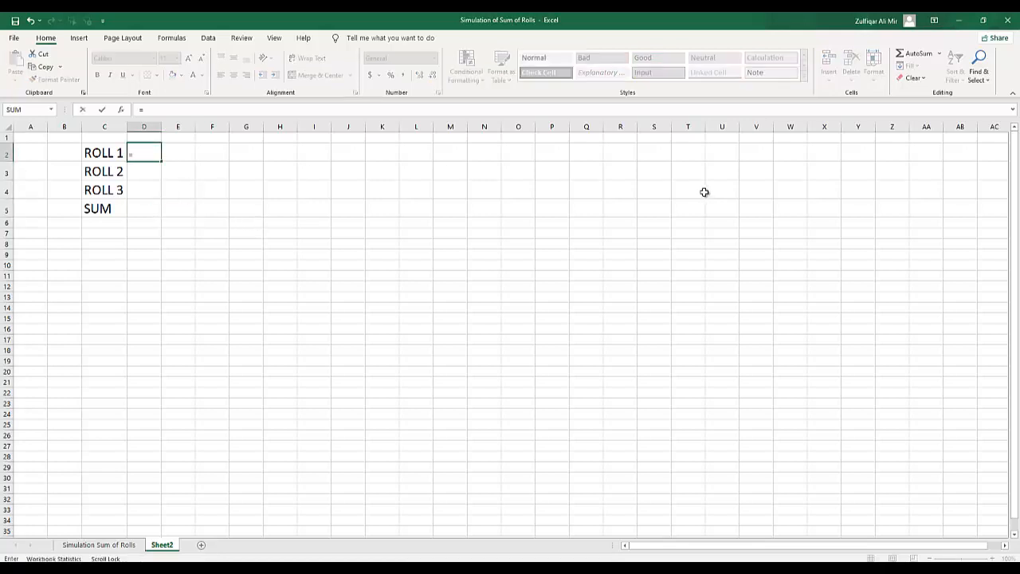
text(rand)
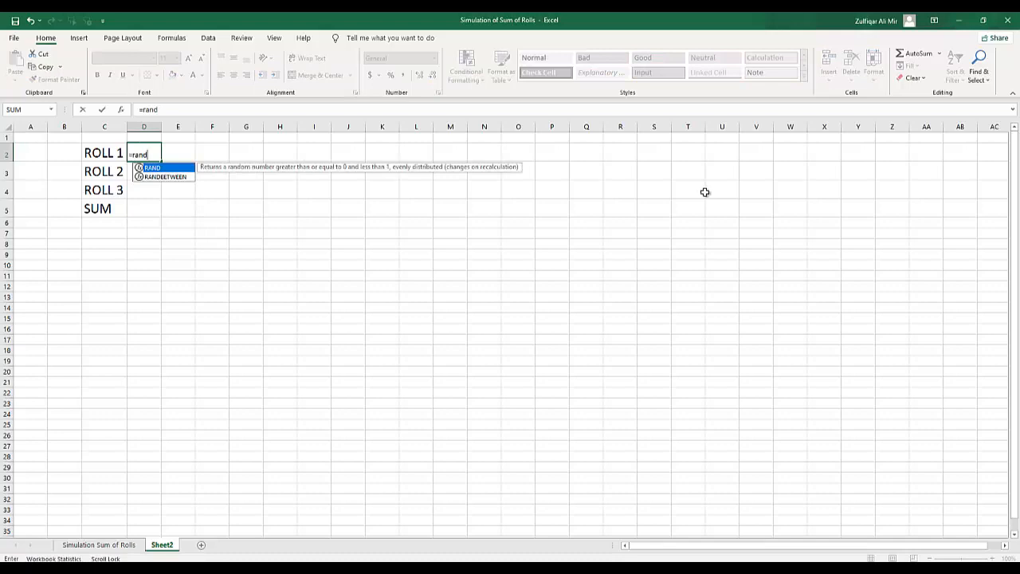
double_click(190, 177)
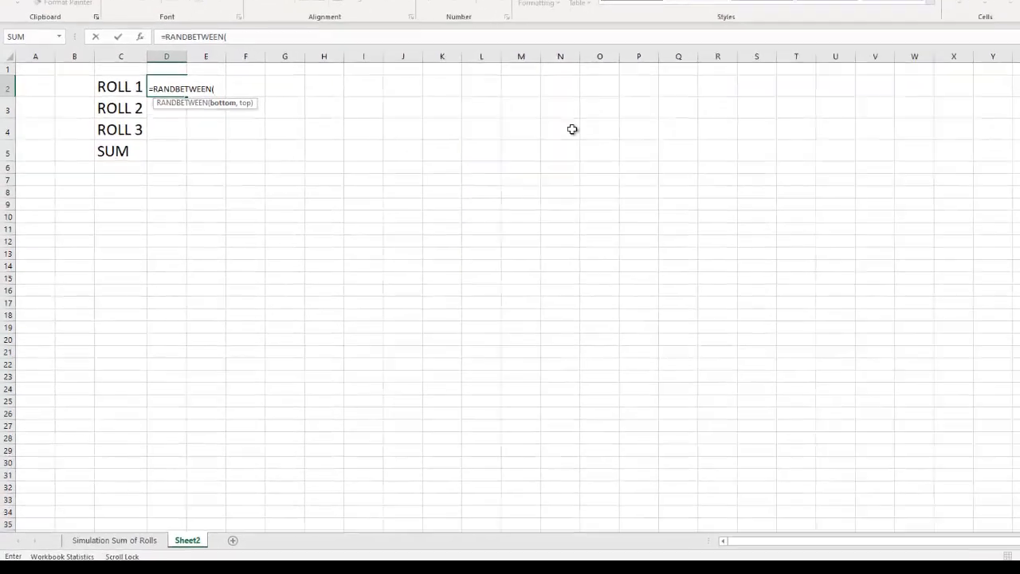
text(1)
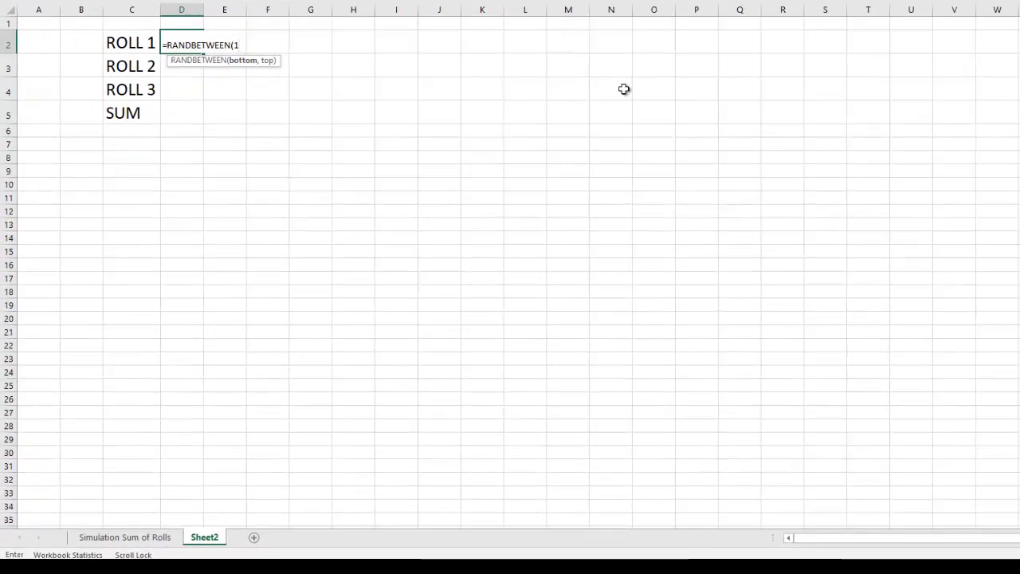
text(,)
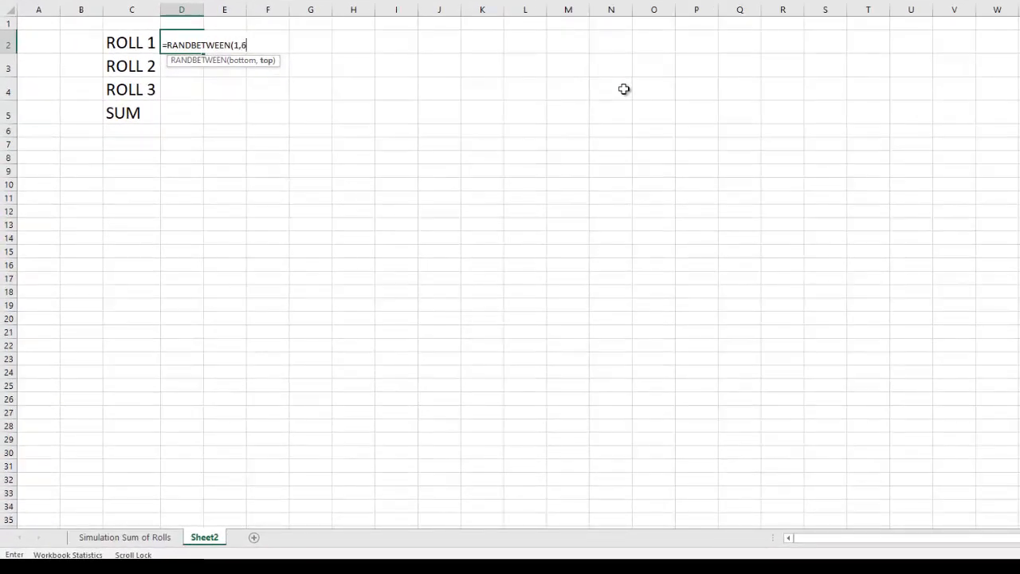
text(6))
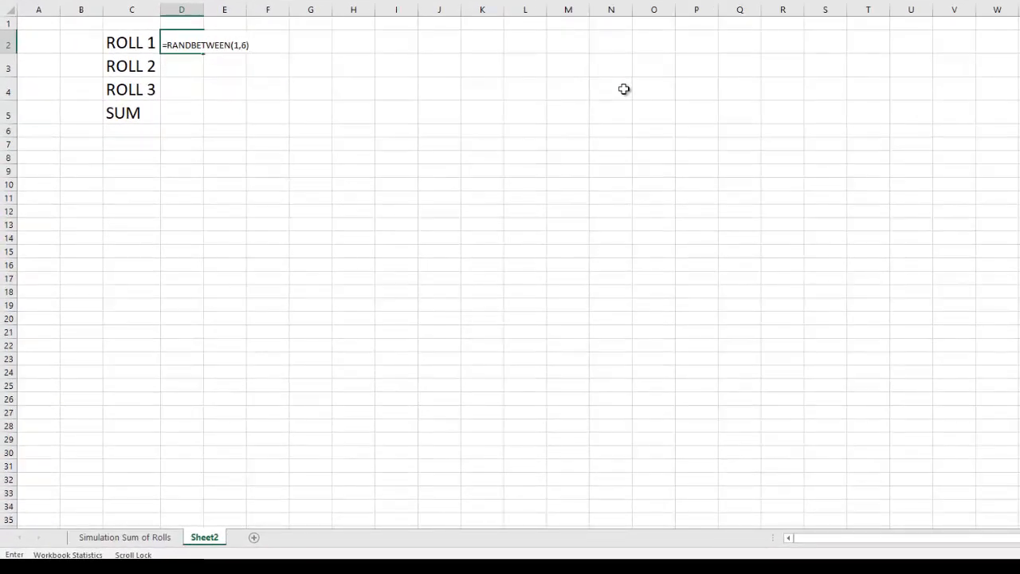
key(ctrl+Return)
key(Down)
key(Down)
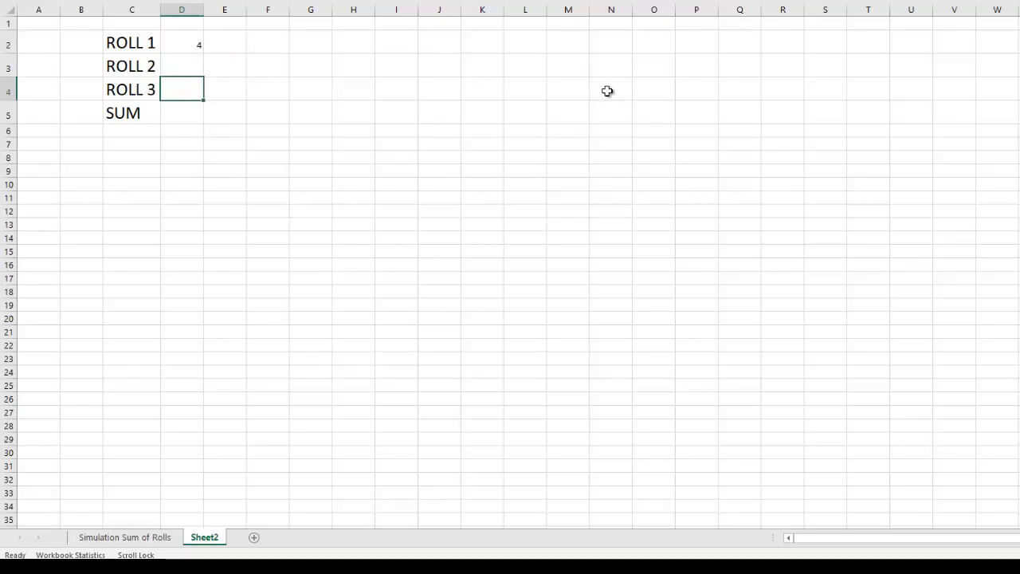
Fill the ROLL 1 random formula from D2 down through D4 for ROLL 2 and ROLL 3
click(168, 36)
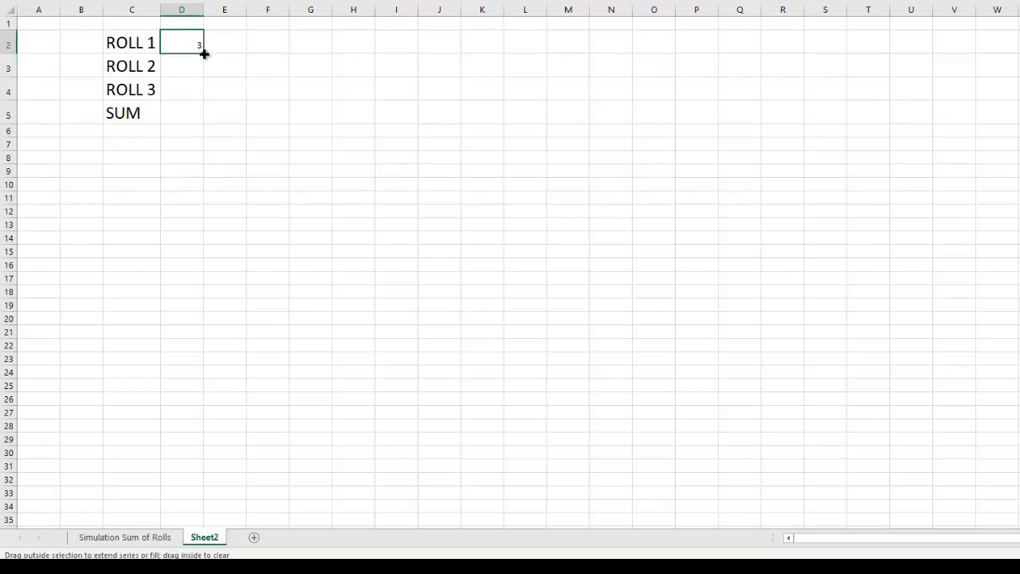
drag(204, 53, 206, 102)
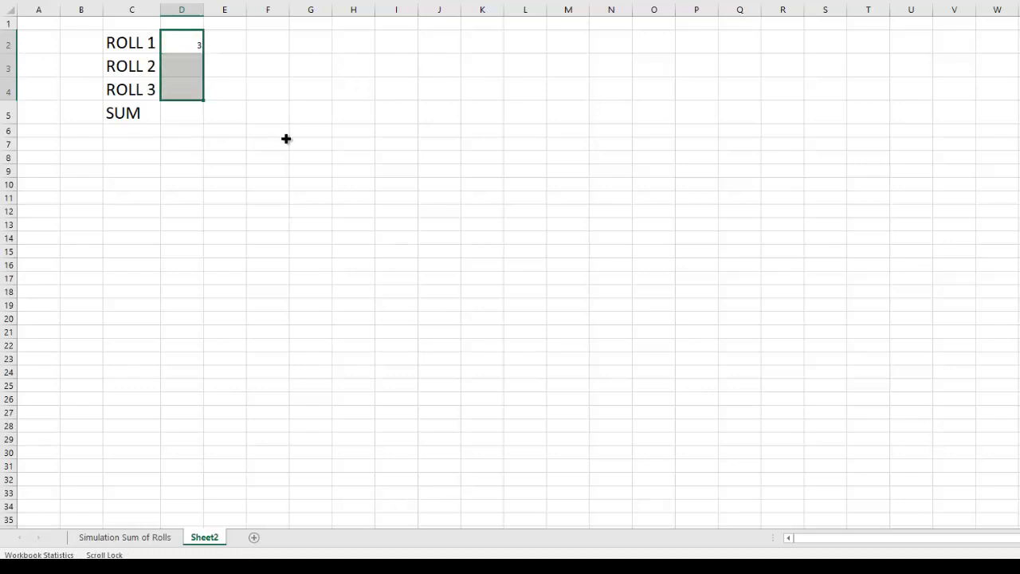
click(190, 40)
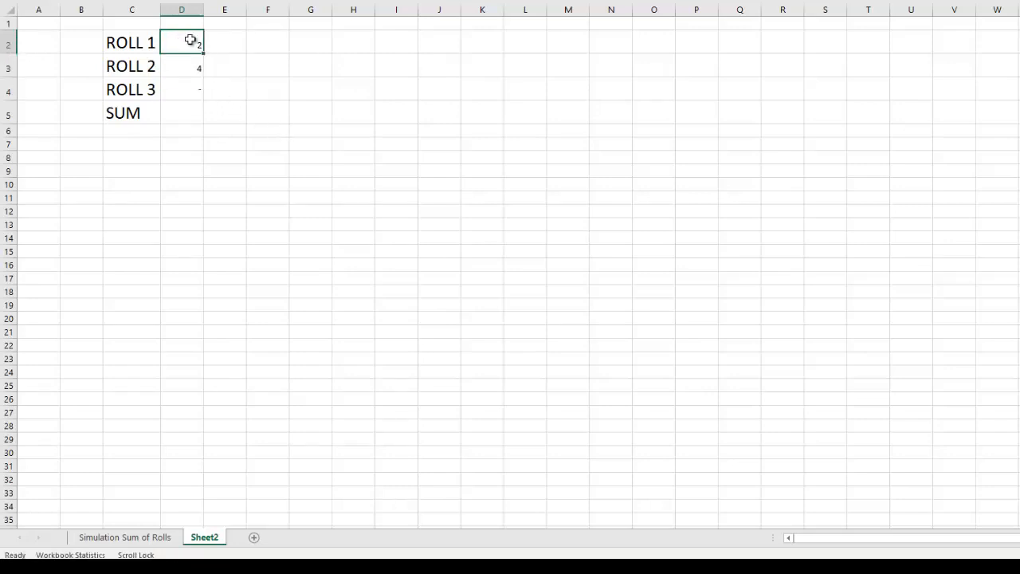
Enter a SUM formula in cell D5 that adds the three rolls in D2:D4
click(182, 112)
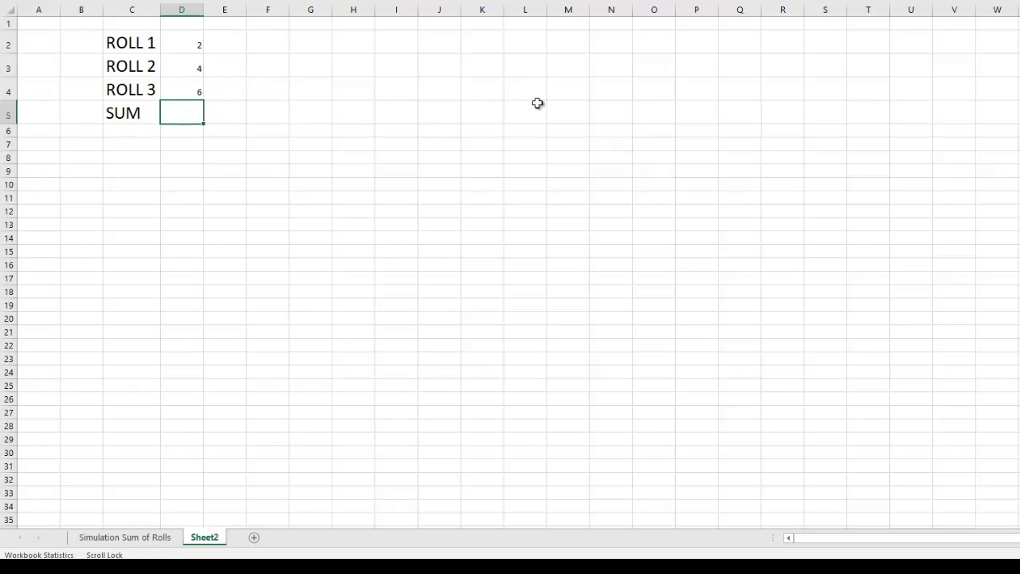
text(=sum)
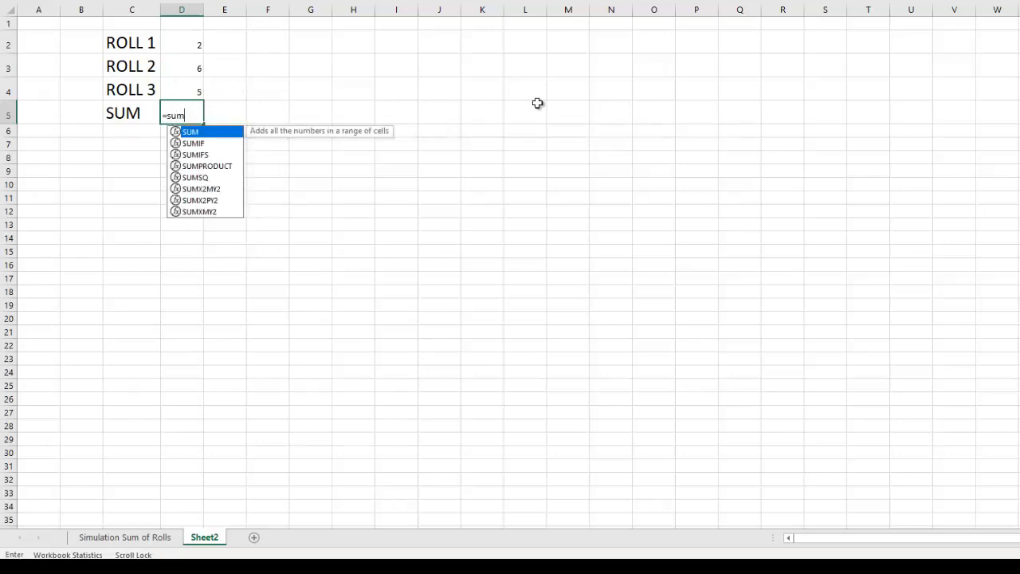
text(()
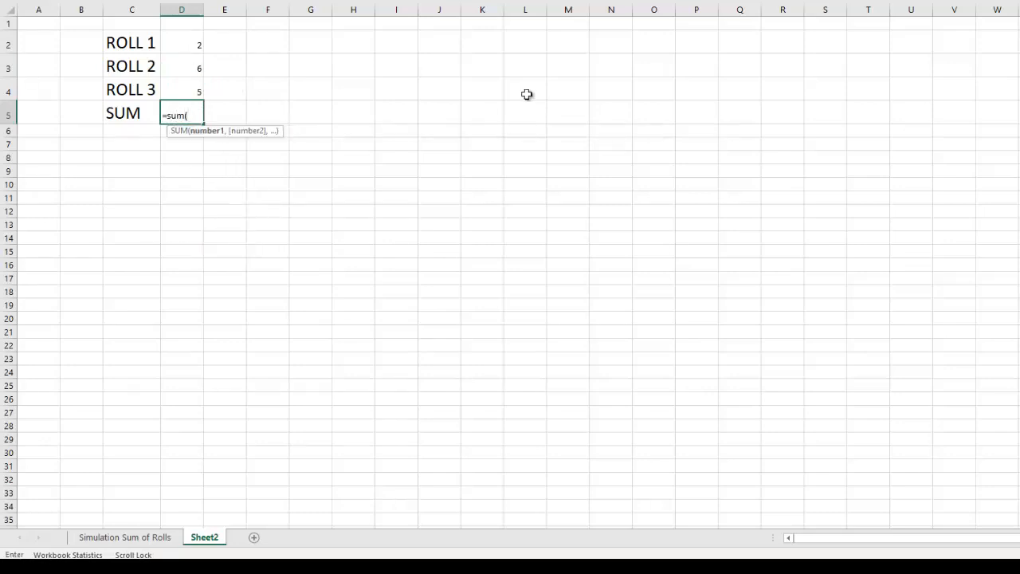
drag(180, 42, 182, 90)
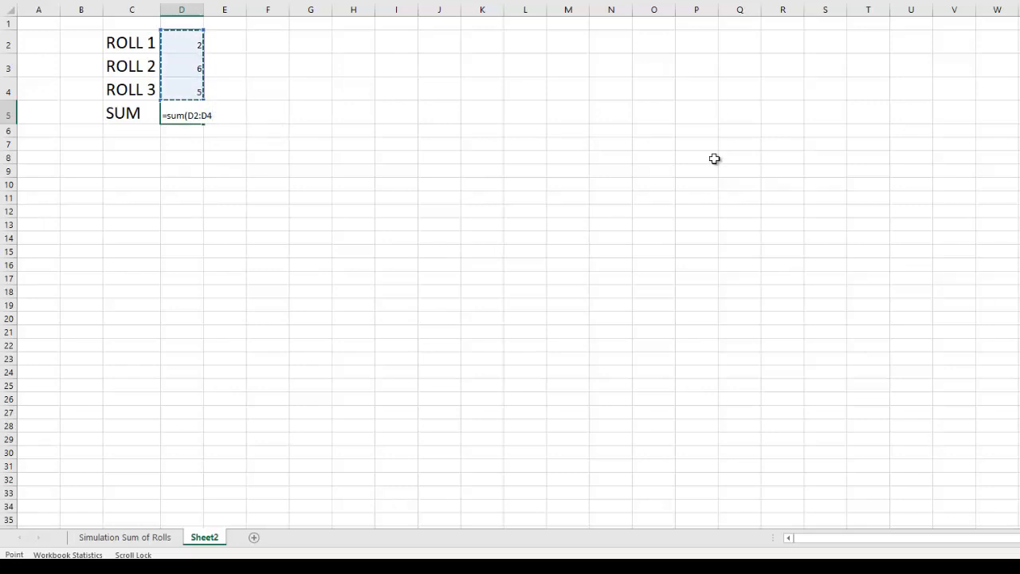
key(Return)
key(Return)
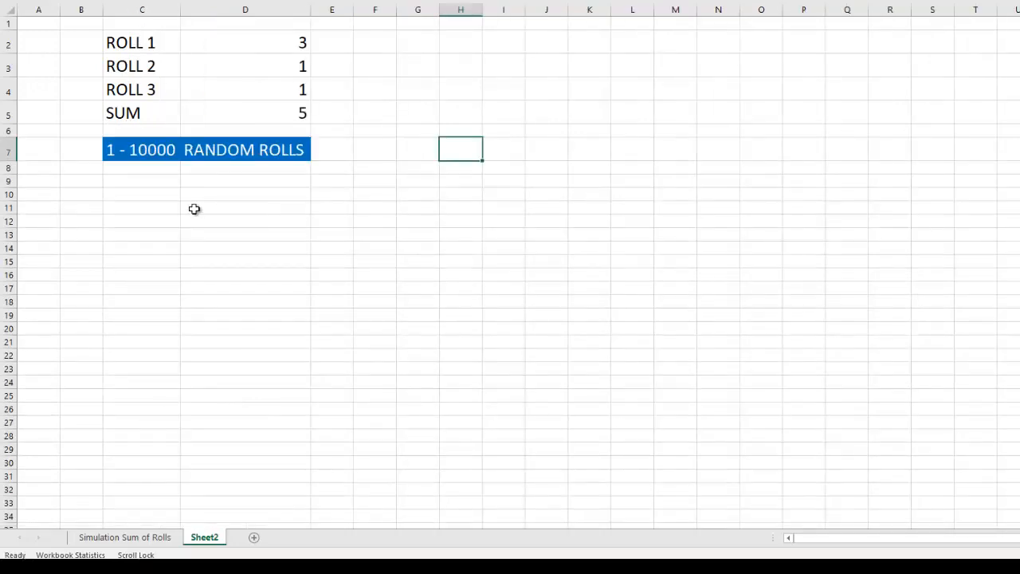
Enter 1 in cell C8 as the first number under the 1 - 10000 header
click(139, 168)
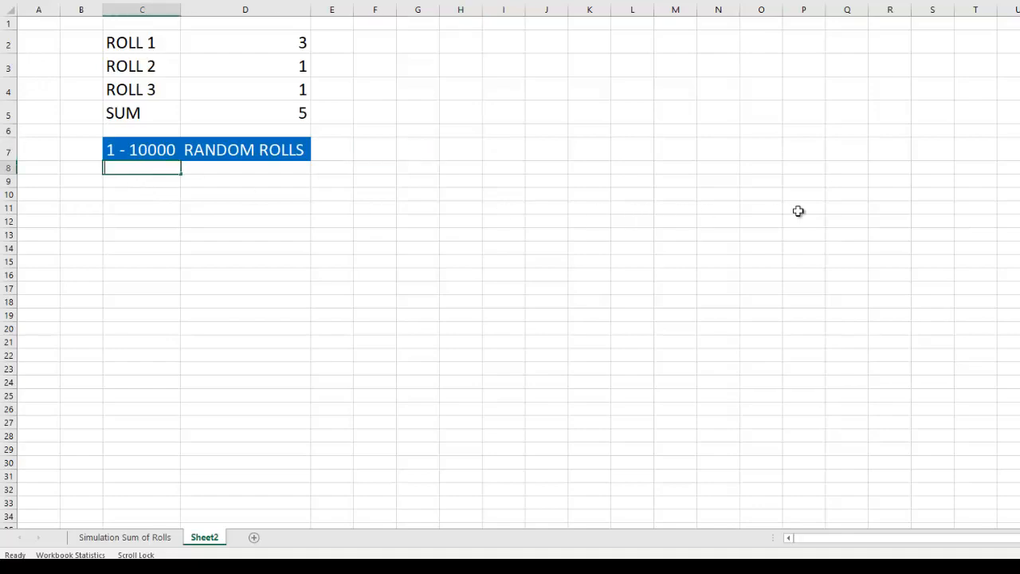
text(1)
key(Return)
key(Return)
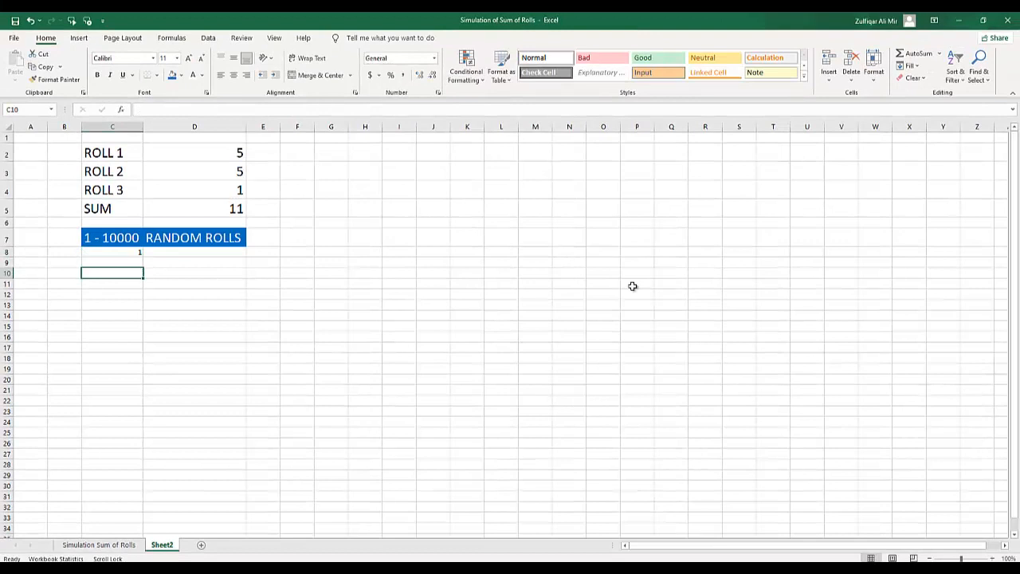
Fill a linear series down the column from C8 with step value 1 and stop value 10000
click(120, 244)
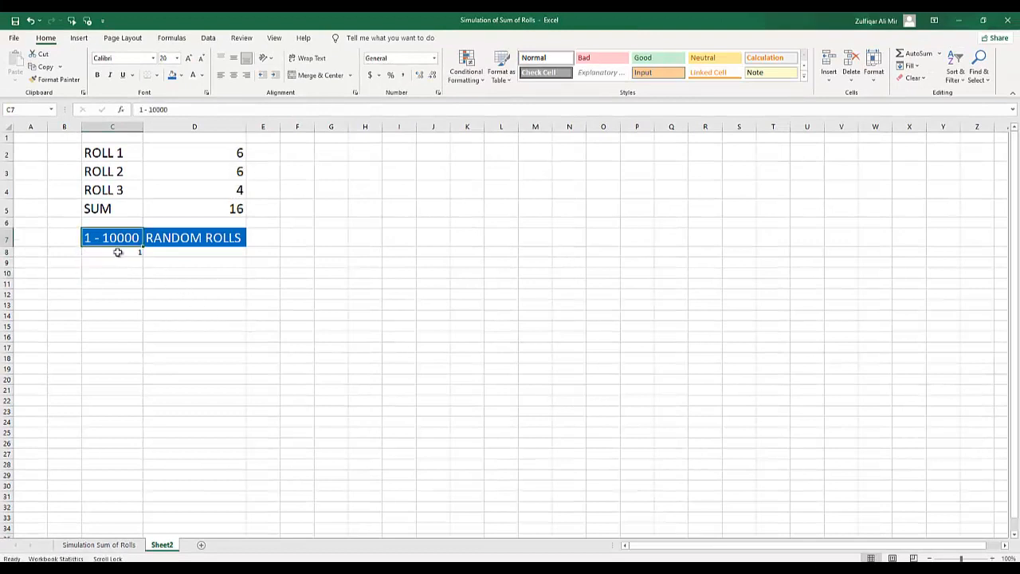
click(120, 252)
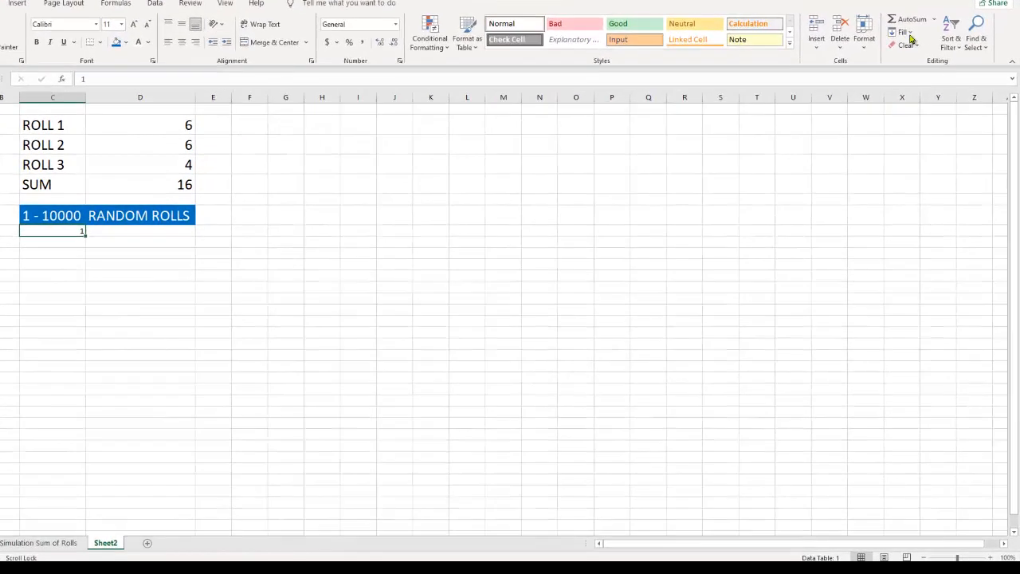
click(909, 66)
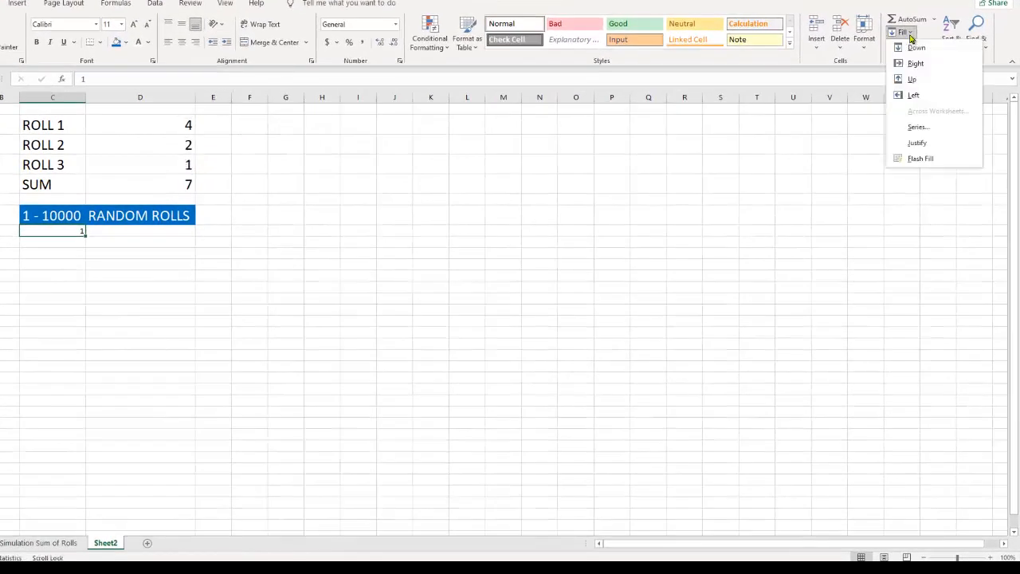
click(929, 129)
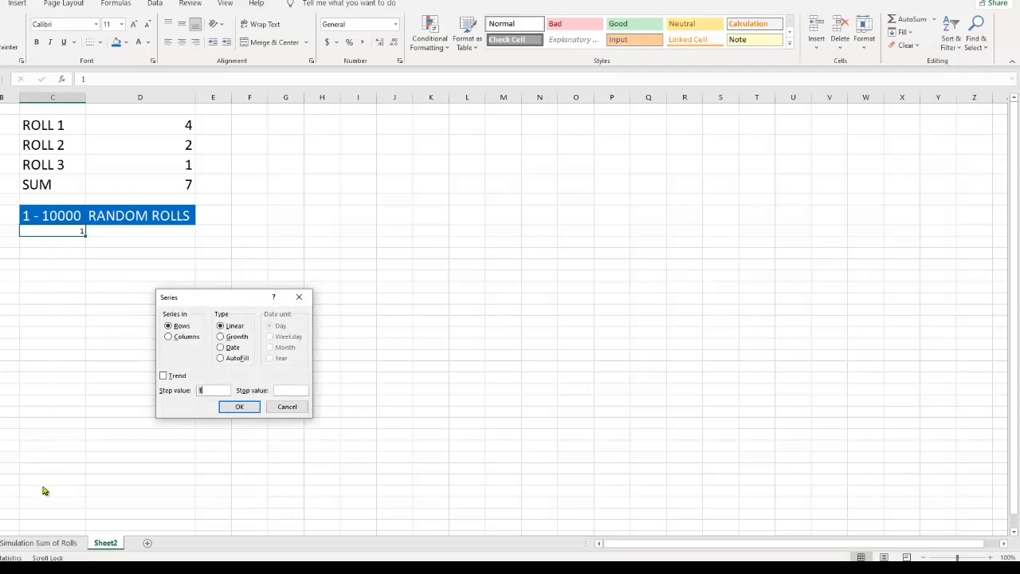
click(177, 339)
click(280, 393)
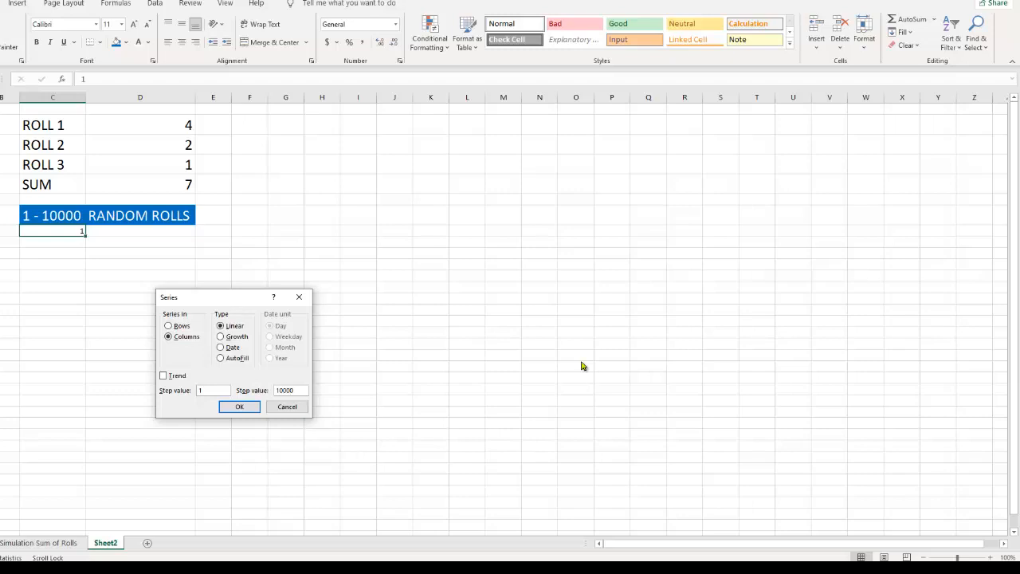
click(239, 407)
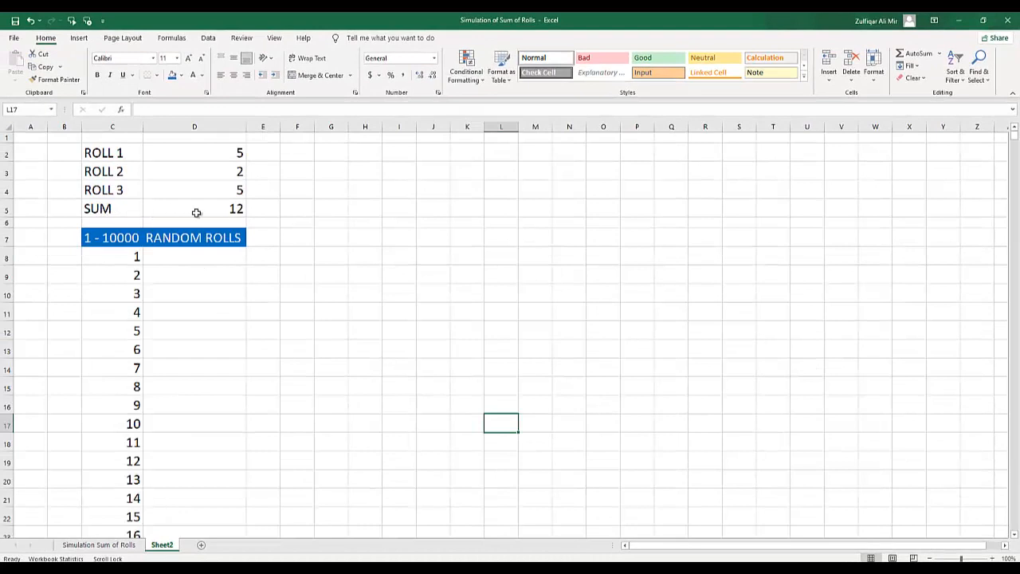
Enter the formula =D5 in cell D8 to link the first random roll to the SUM cell
click(178, 252)
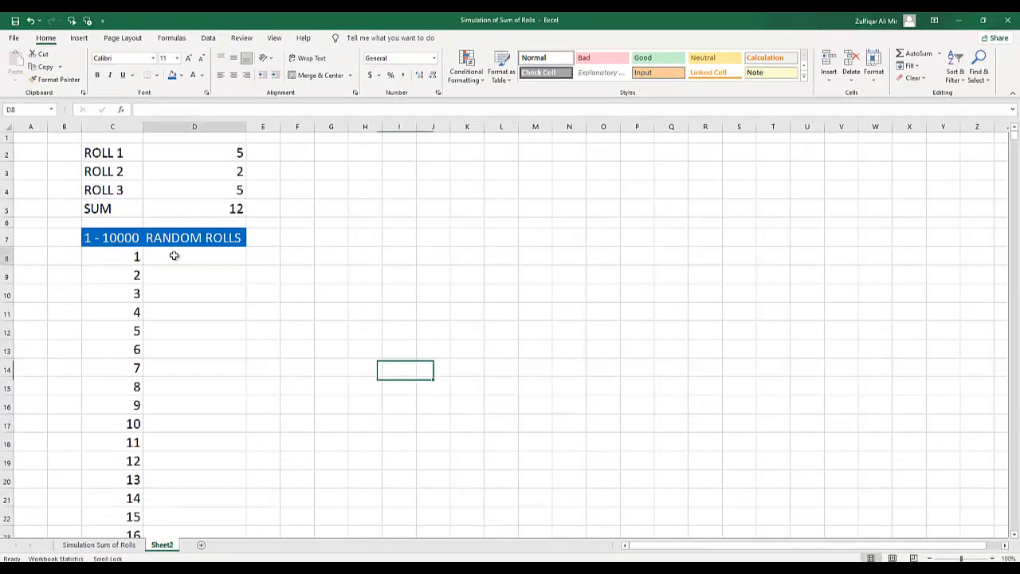
text(=)
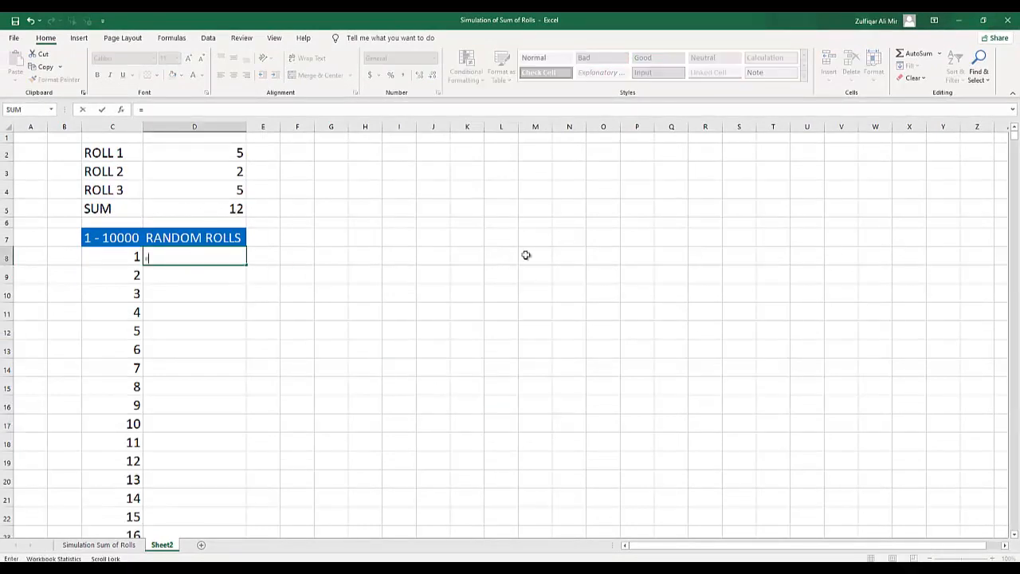
click(205, 210)
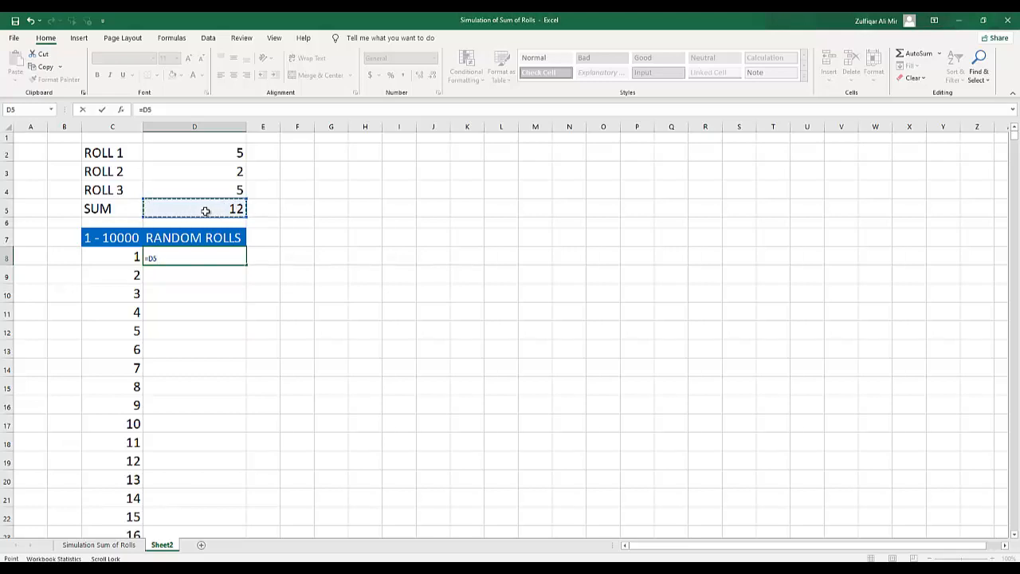
key(Return)
key(Return)
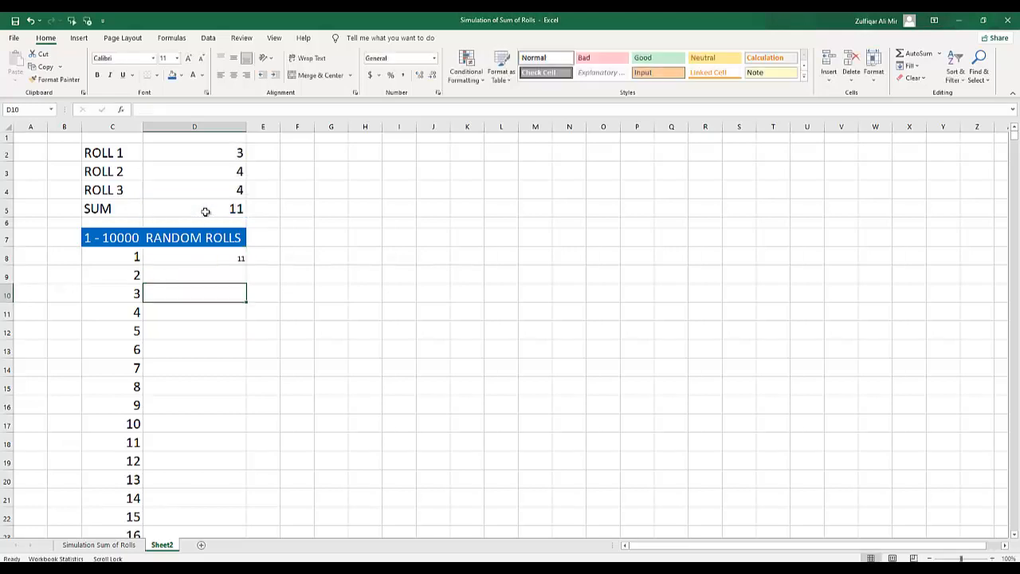
Create a what-if data table over C8:D10007 using the empty cell J10 as the column input cell
click(106, 257)
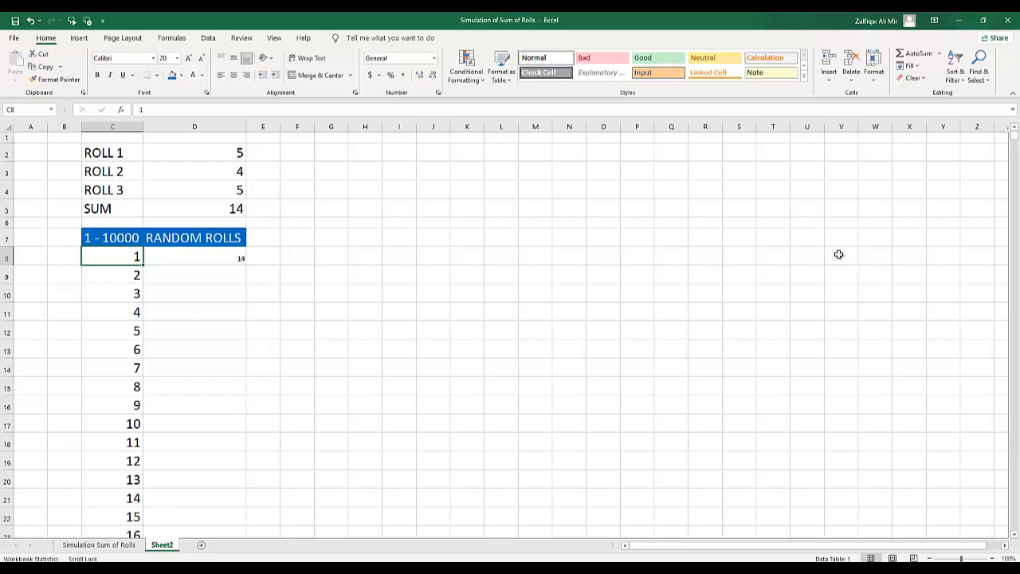
key(shift+Right)
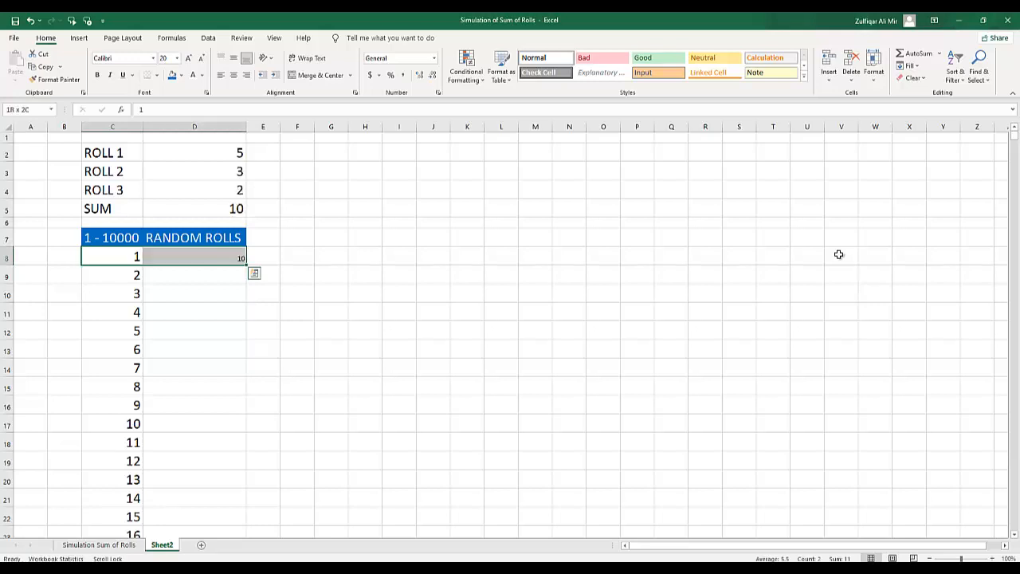
key(ctrl+shift+Down)
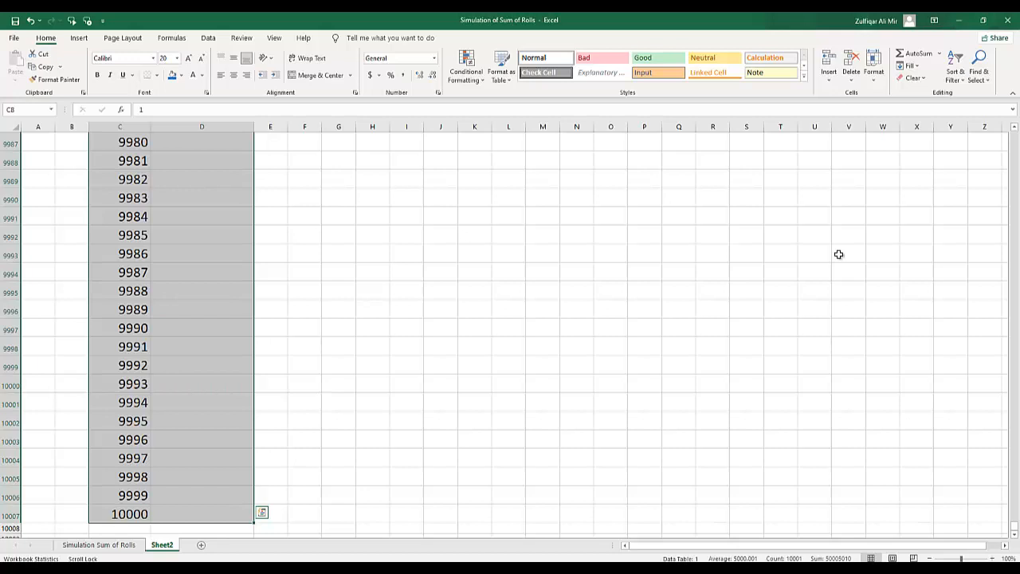
click(208, 38)
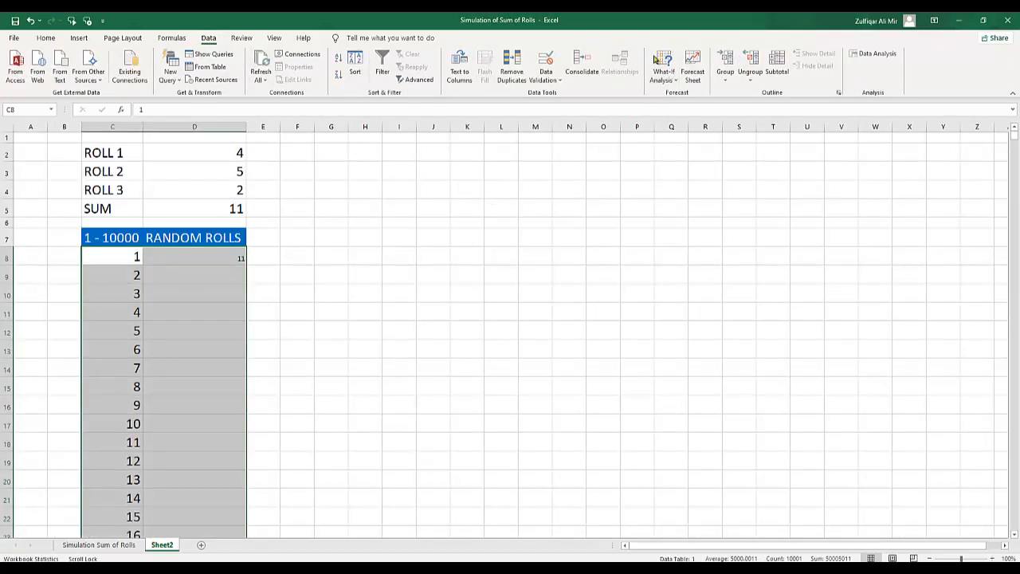
click(676, 81)
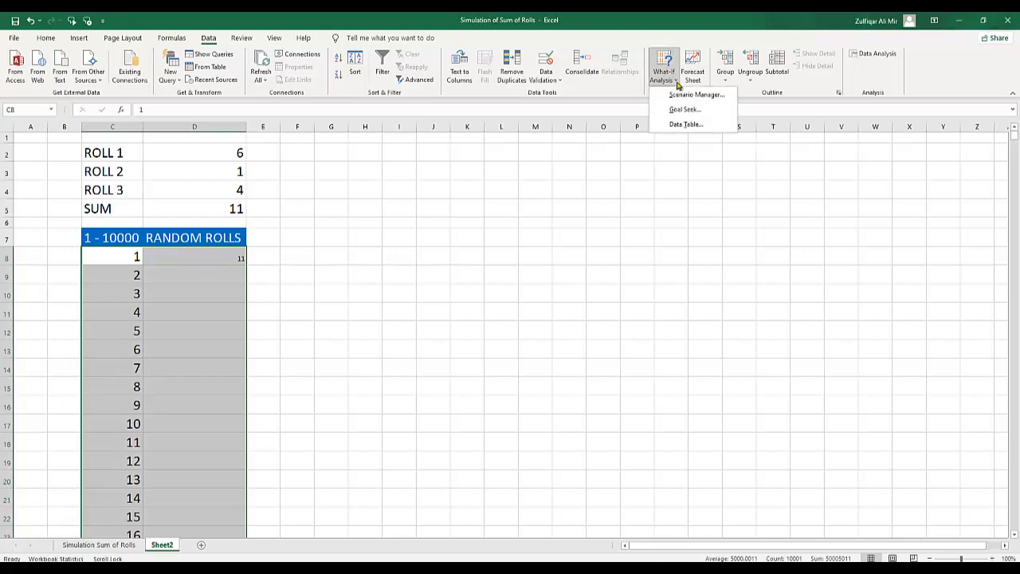
click(685, 126)
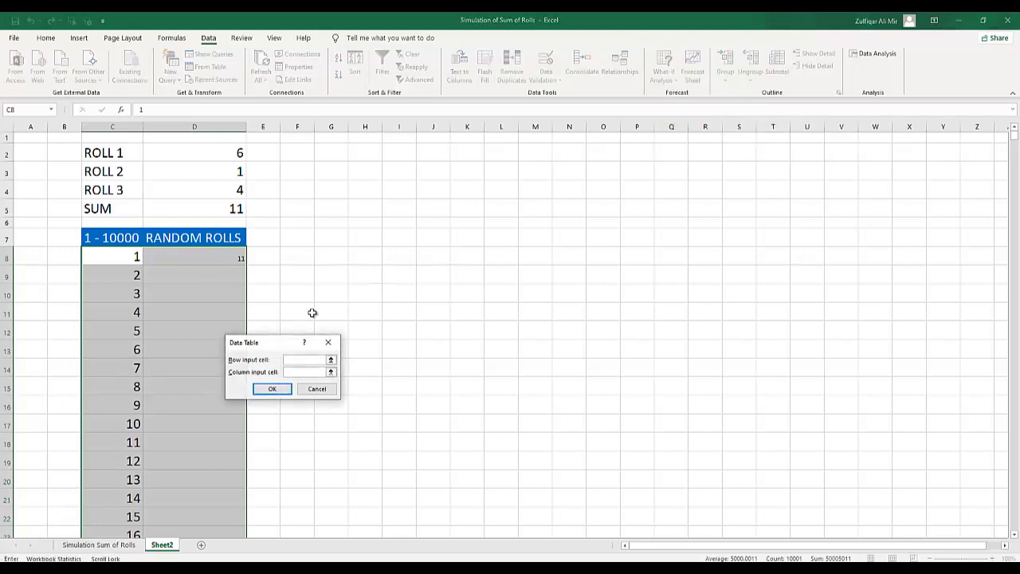
drag(279, 342, 572, 183)
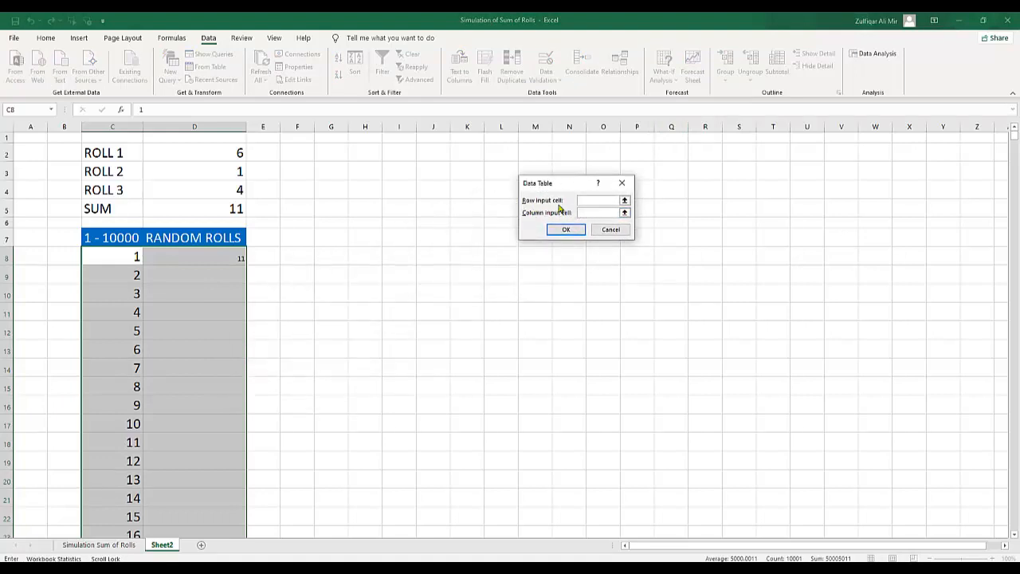
click(583, 212)
click(430, 292)
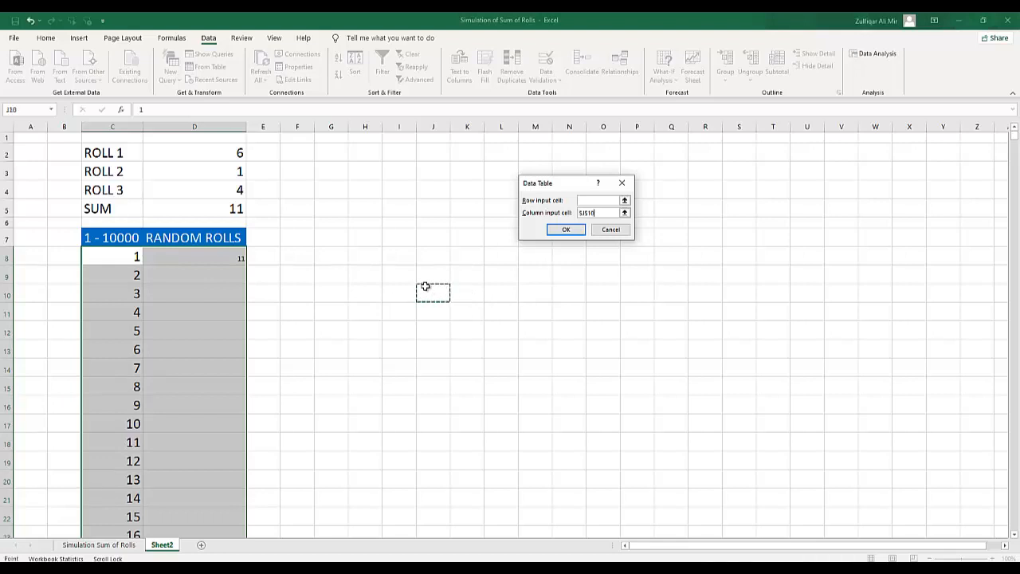
click(563, 232)
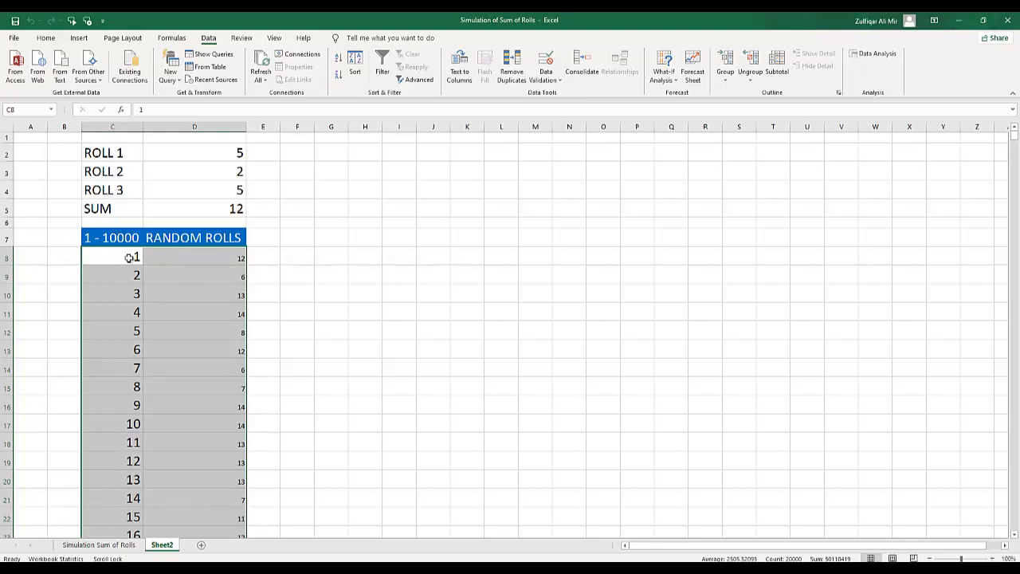
click(300, 277)
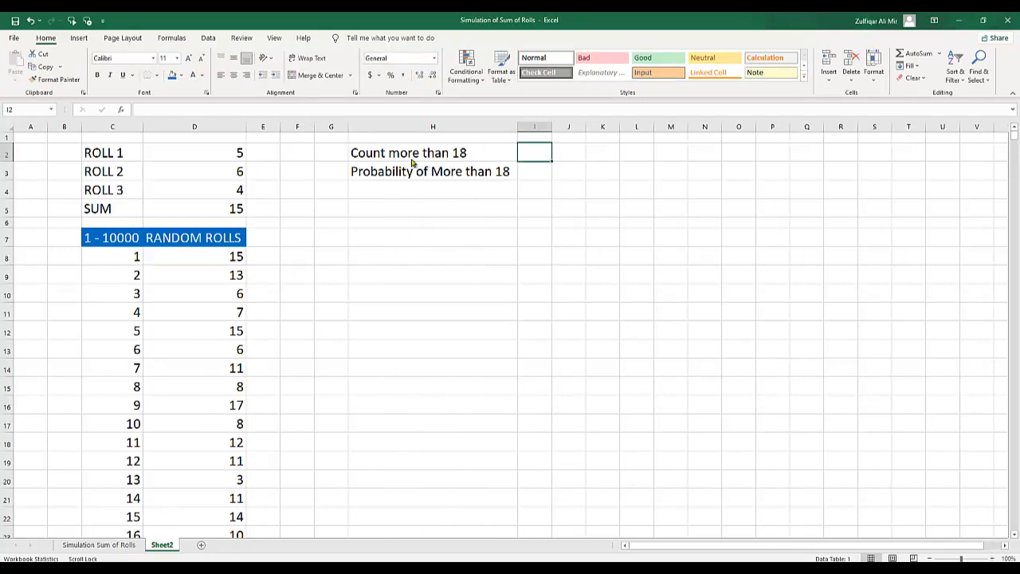
Shorten the label in cell H2 to "Count 18"
click(405, 159)
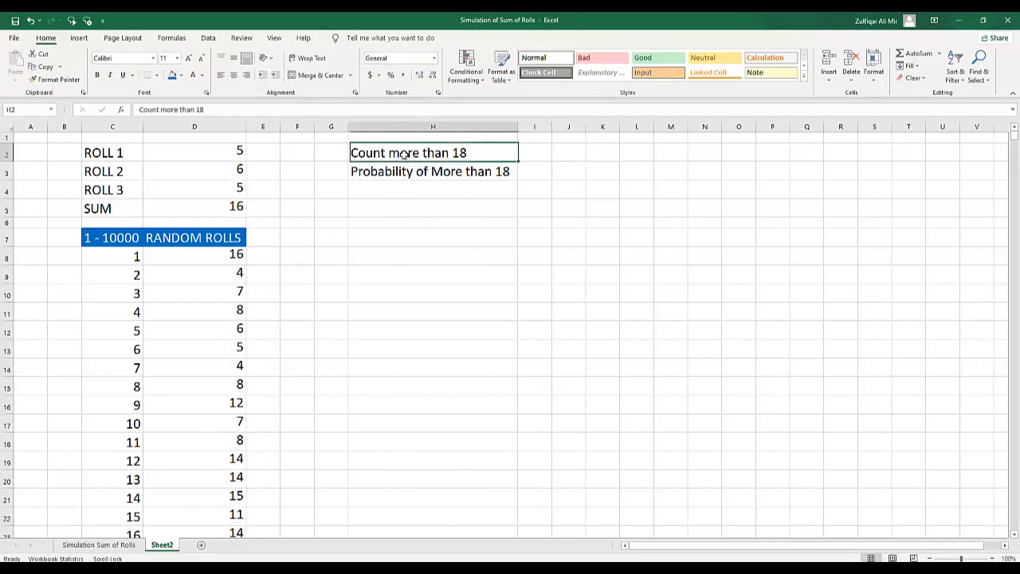
double_click(407, 155)
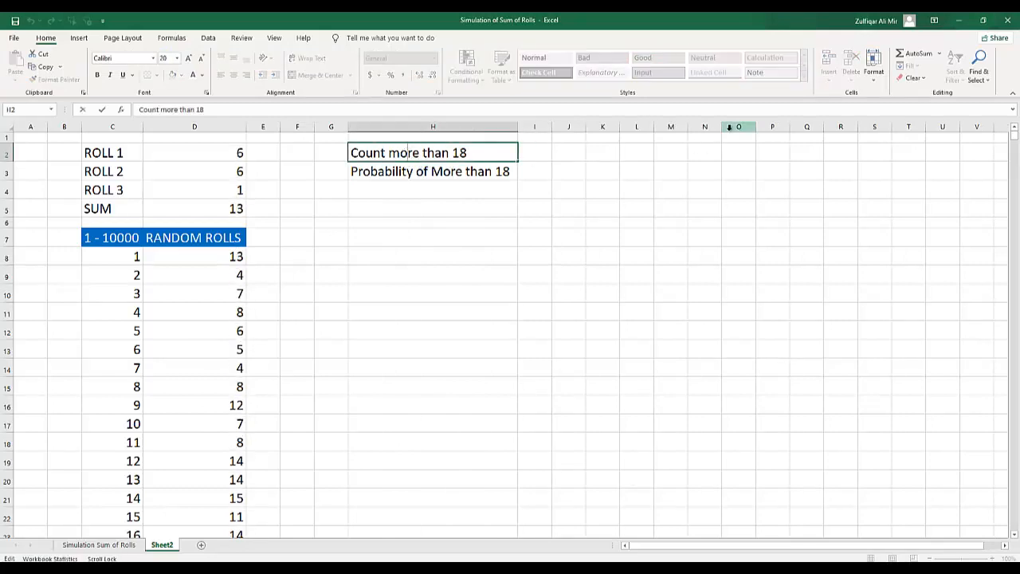
key(Delete)
key(Delete)
key(Delete)
key(Delete)
key(Delete)
key(Delete)
key(Delete)
key(Delete)
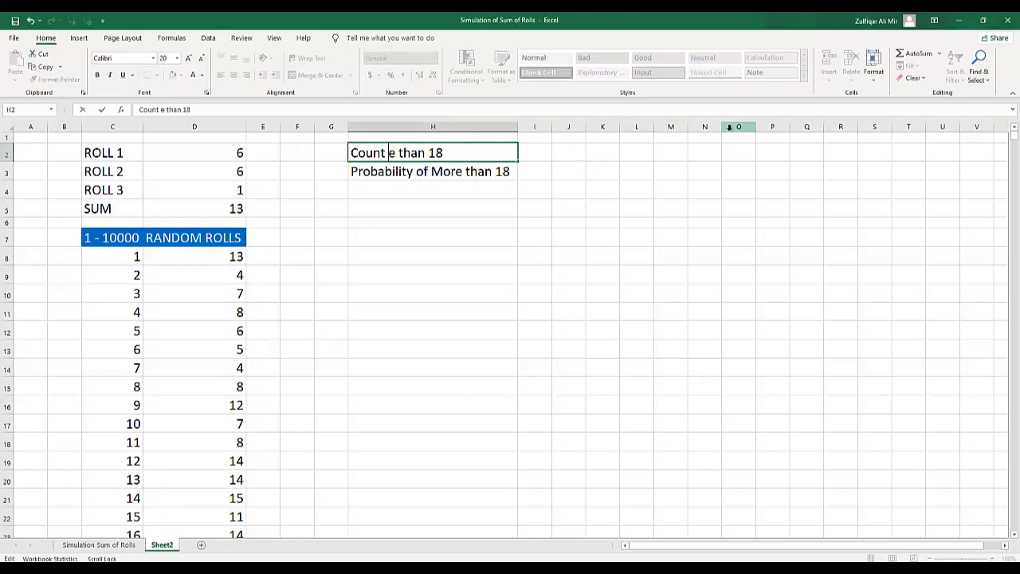
key(Delete)
key(Delete)
key(Delete)
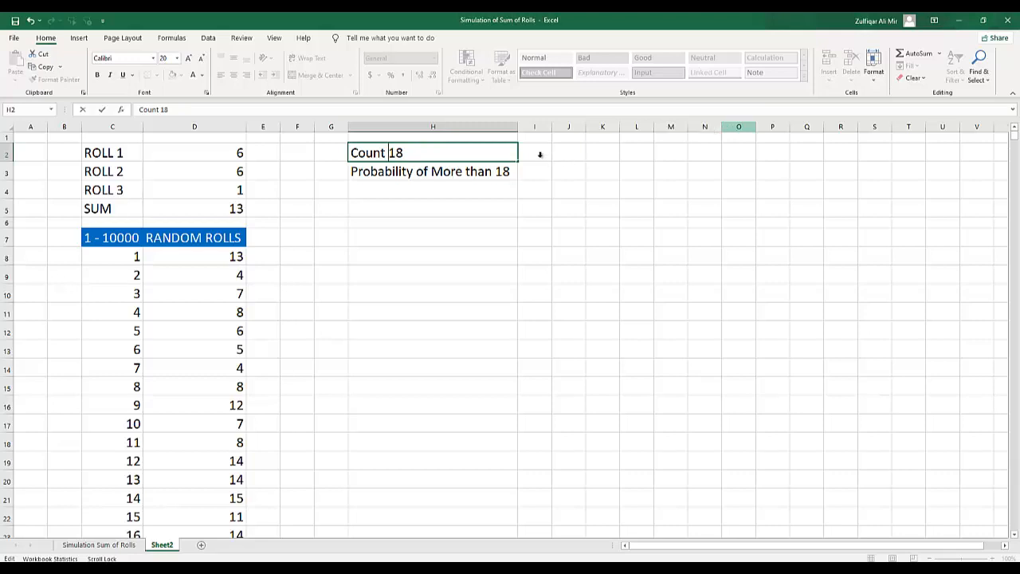
key(Return)
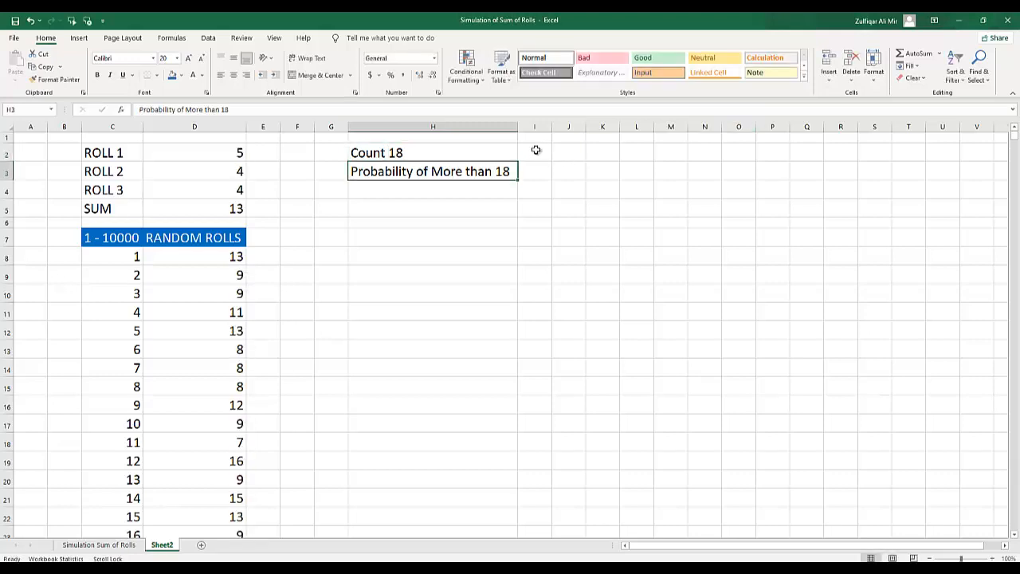
Enter the formula =COUNTIF(D8:D10007,"=18") in cell I2 to count the simulated sums equal to 18
click(537, 152)
text(=)
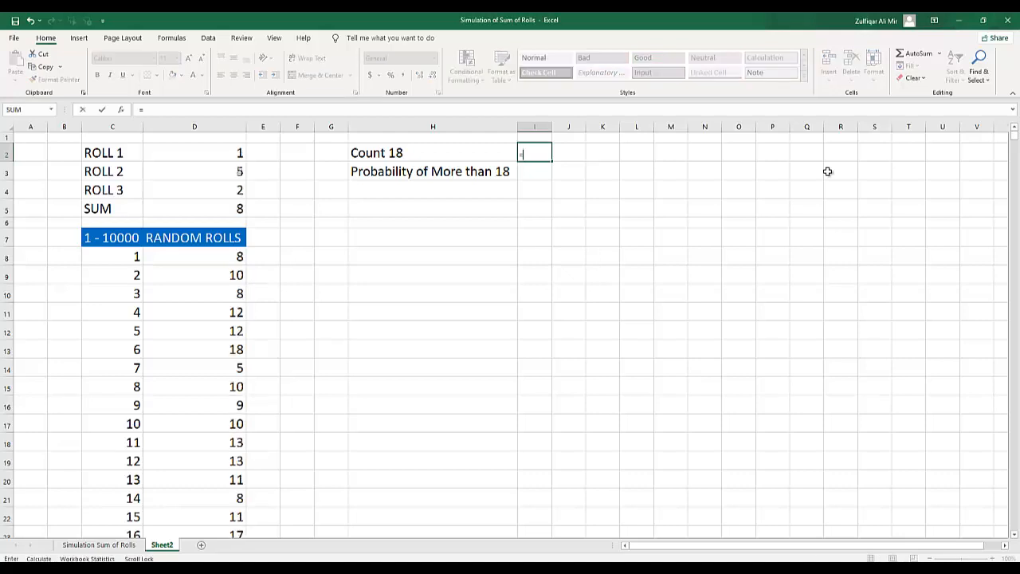
text(countif()
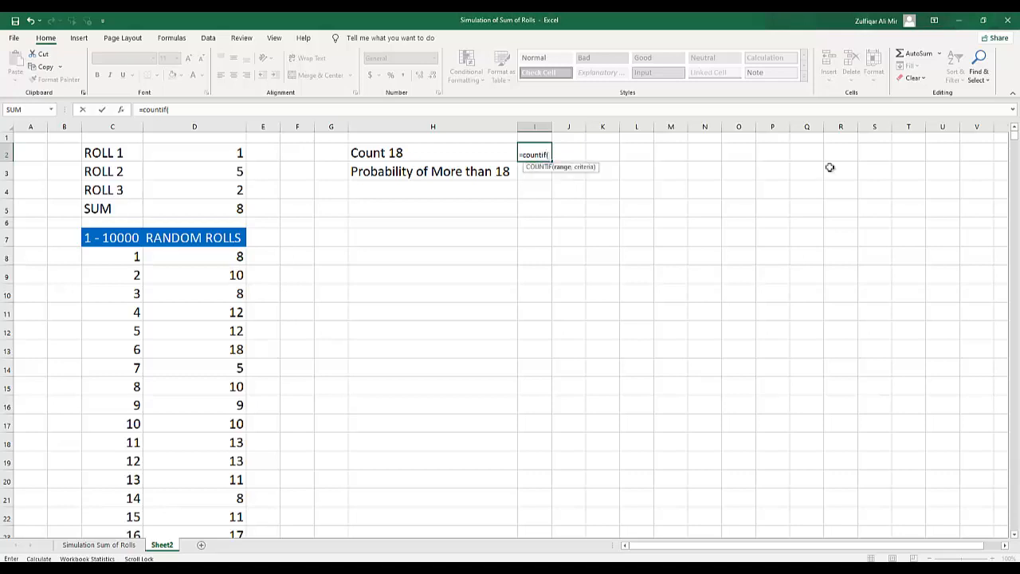
click(193, 257)
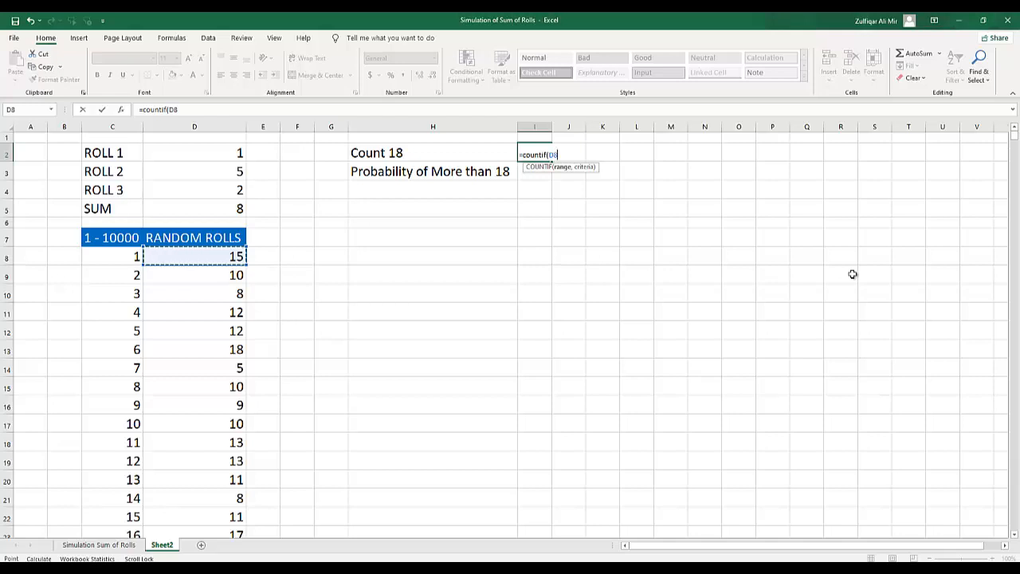
key(ctrl+shift+Down)
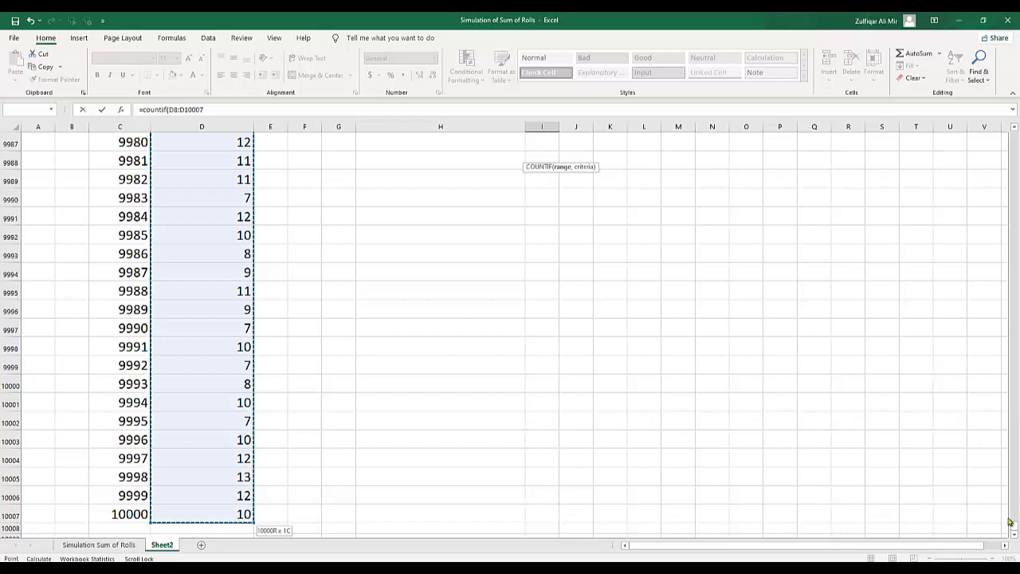
drag(1009, 522, 1016, 72)
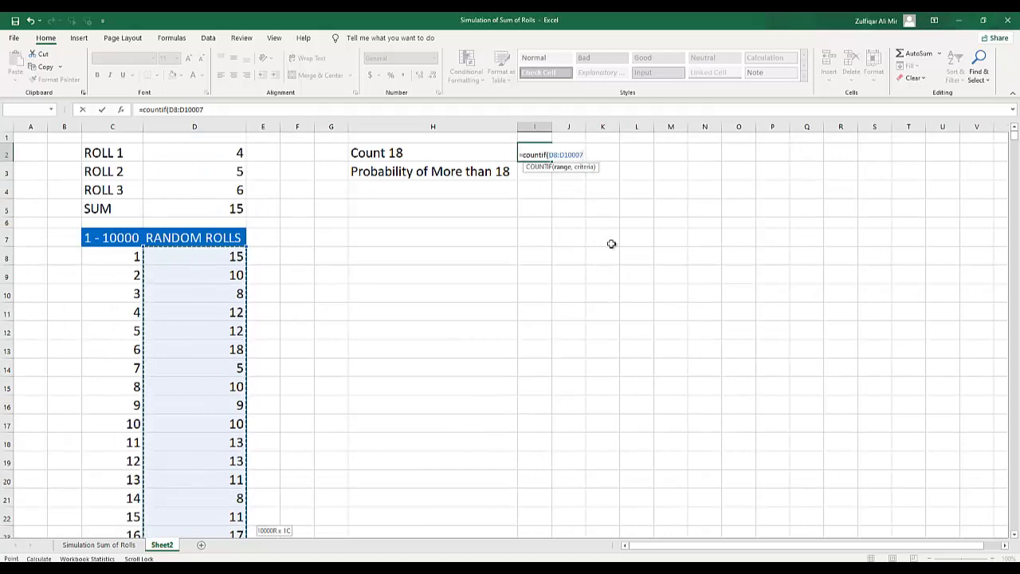
text(,"=18)
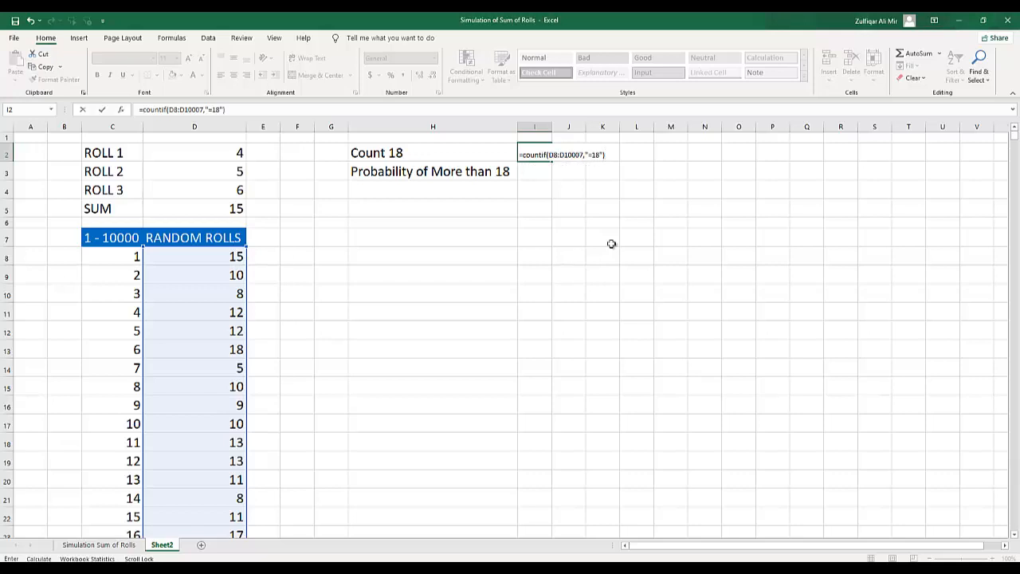
key(Return)
key(Return)
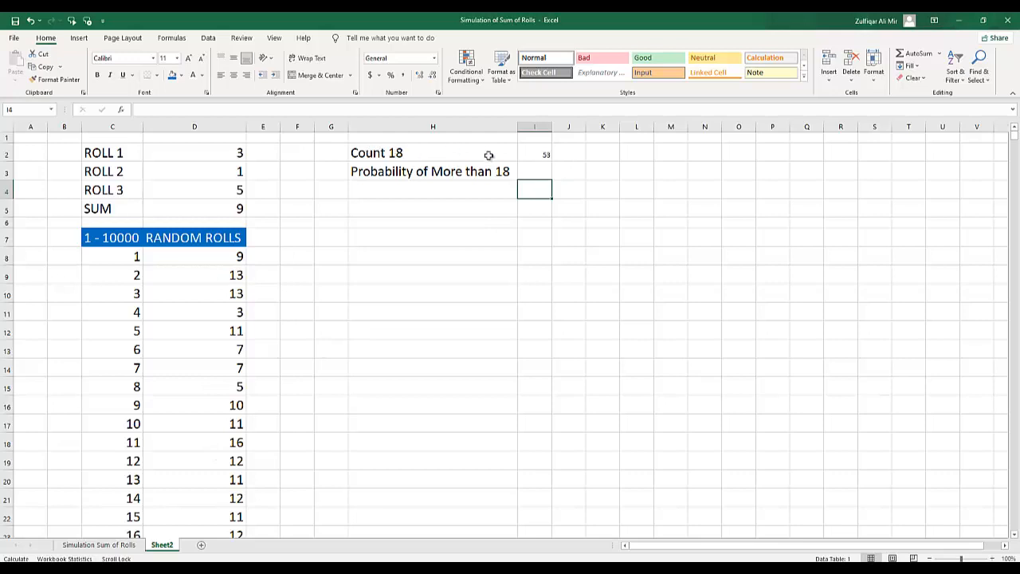
Shorten the label in cell H3 to "Probability of 18"
click(537, 169)
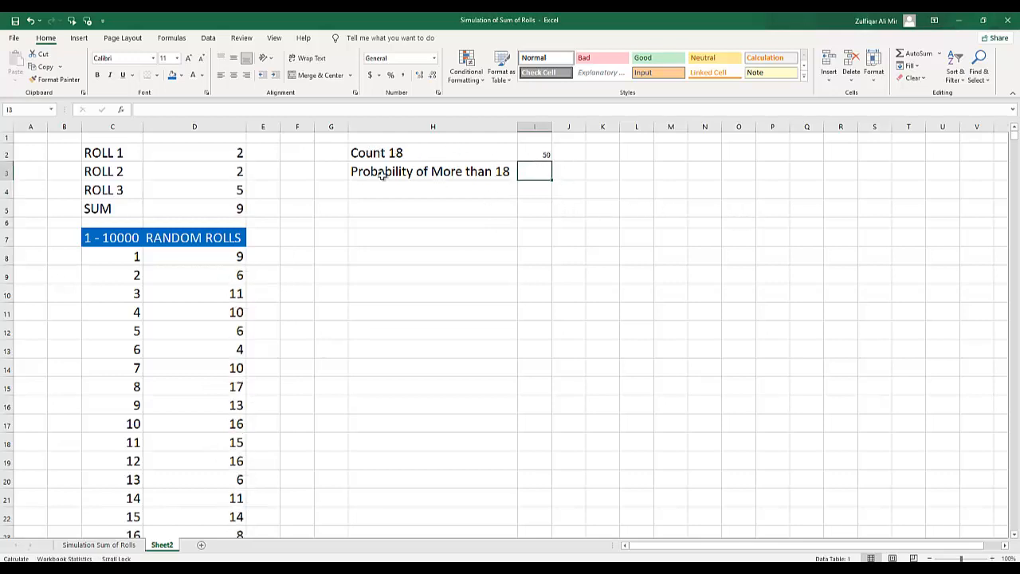
click(407, 169)
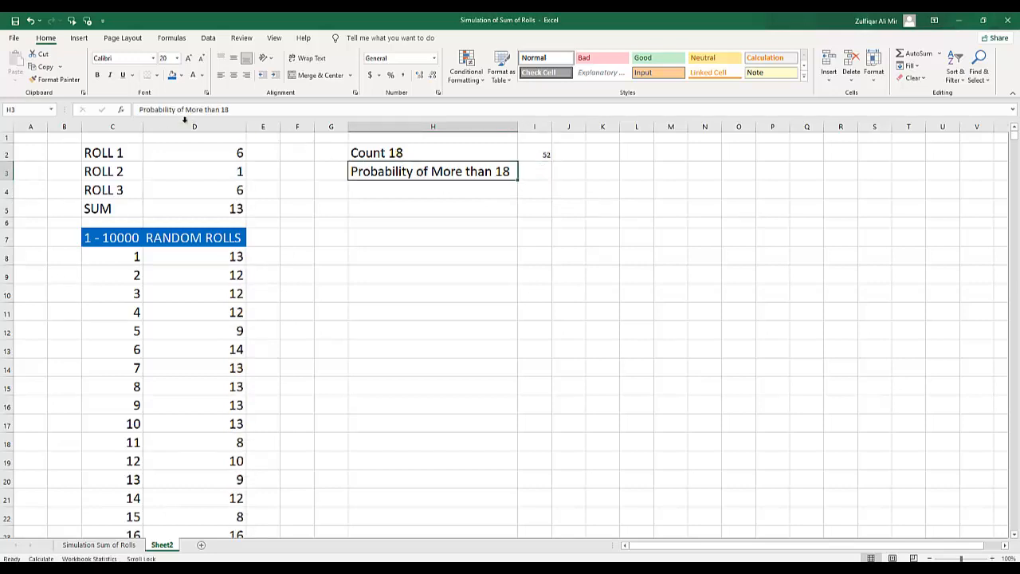
click(181, 112)
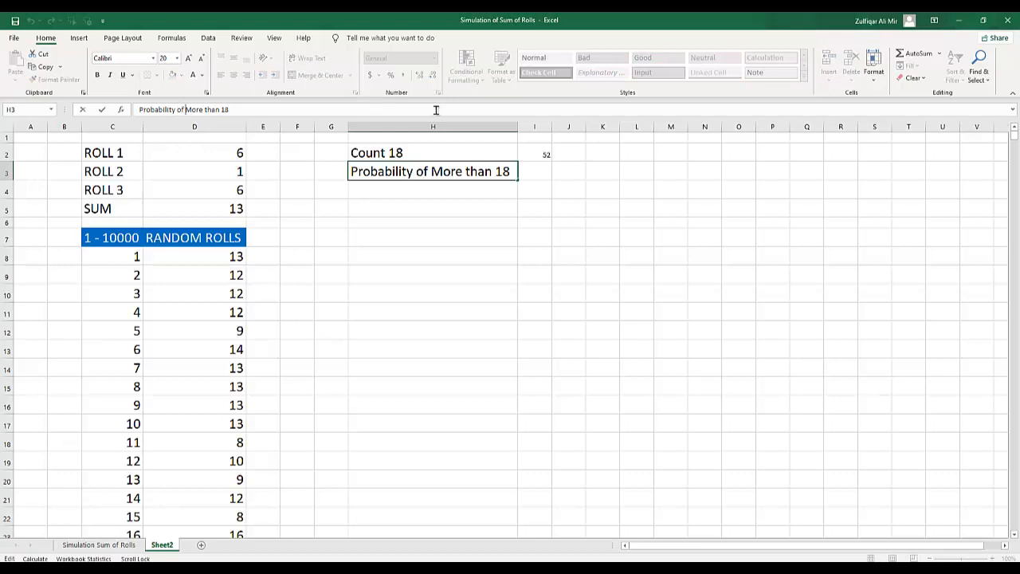
key(Delete)
key(Delete)
key(Delete)
key(Delete)
key(Delete)
key(Delete)
key(Delete)
key(Delete)
key(Delete)
key(Delete)
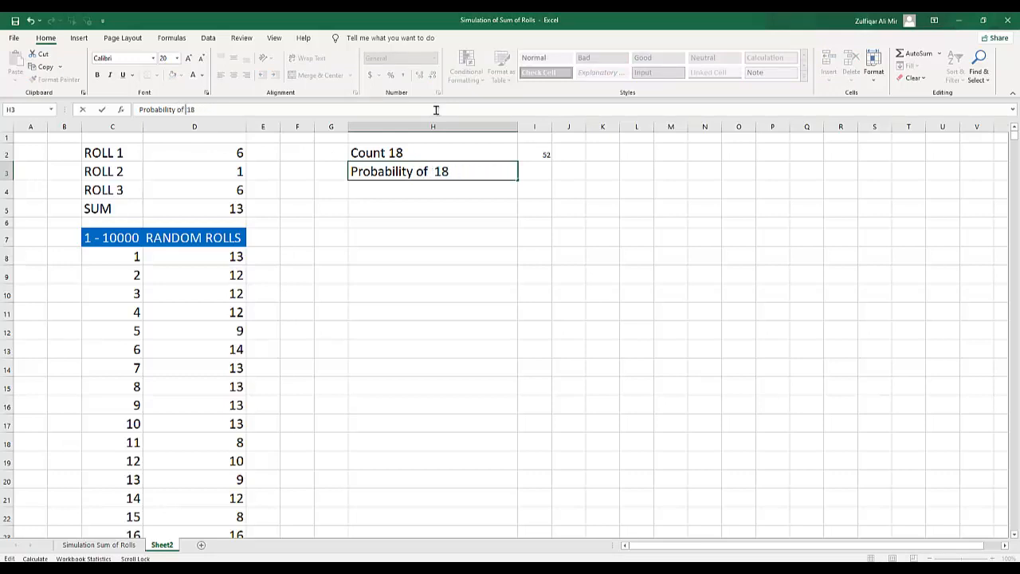
key(Delete)
key(Return)
key(Return)
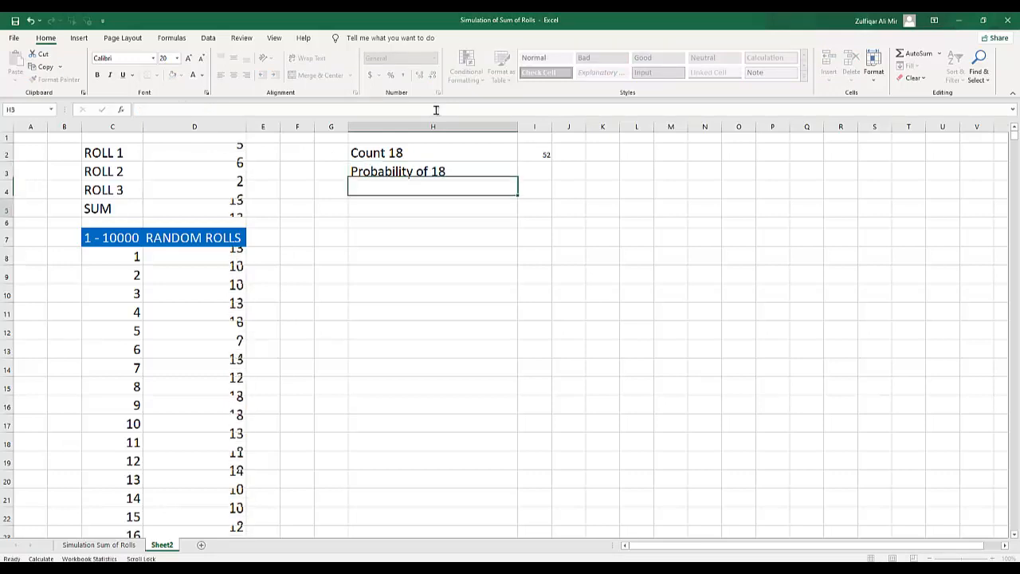
Enter the formula =I2/10000 in cell I3 for the probability of 18, and recalculate the simulation
click(536, 169)
text(=)
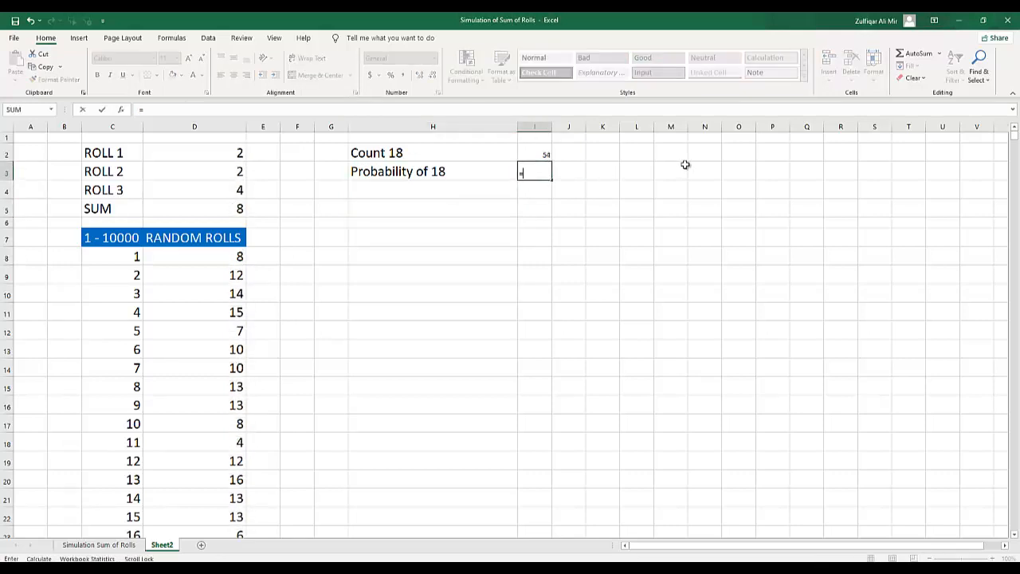
click(540, 153)
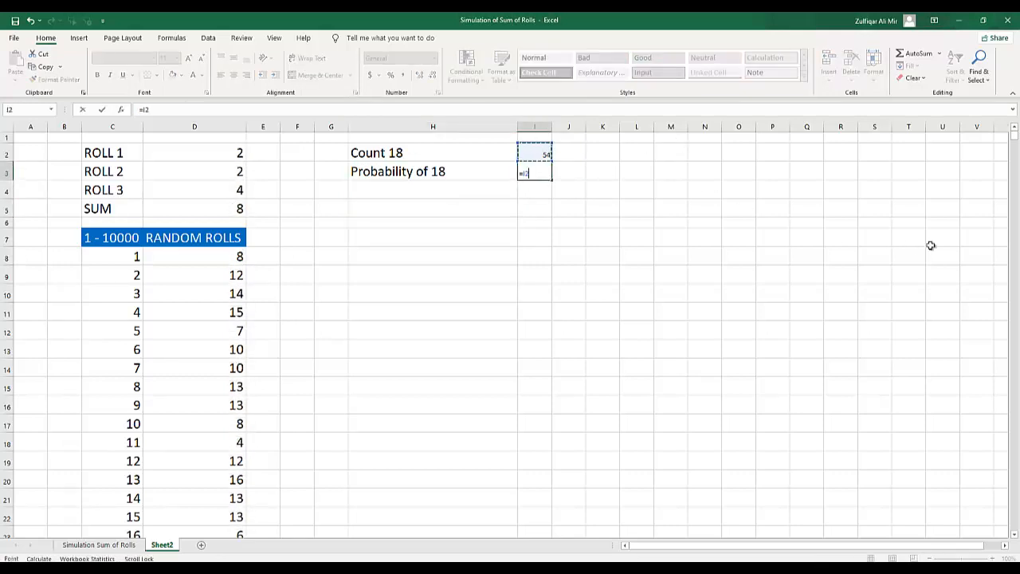
text(/)
key(Return)
key(Return)
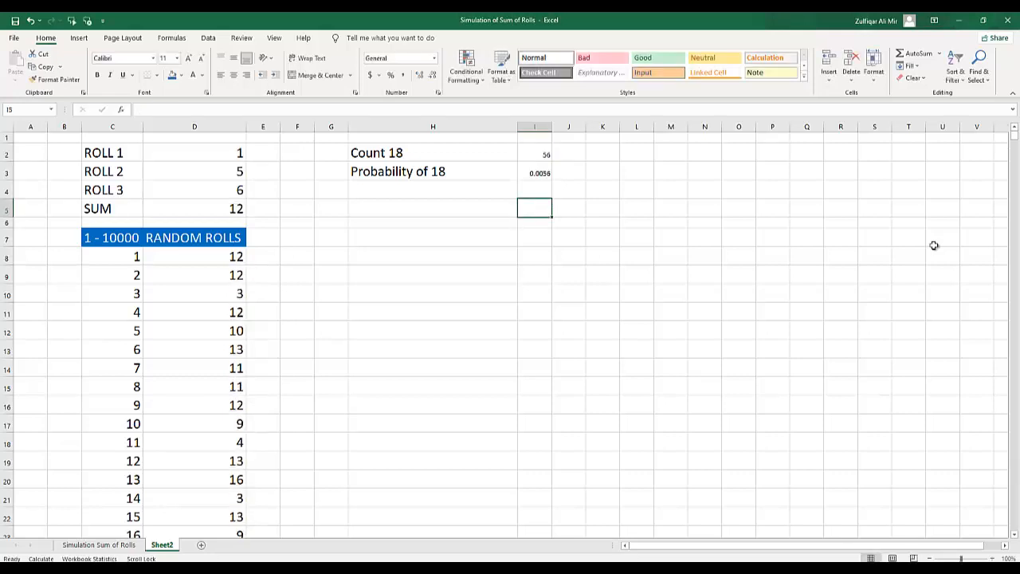
key(F9)
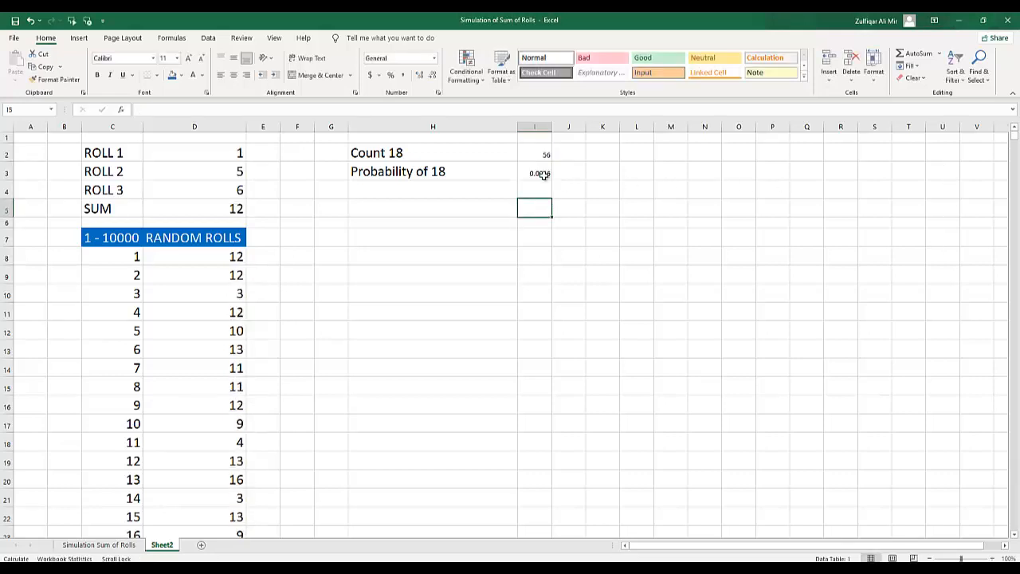
Format the probability in cell I3 as a percentage with two decimal places
click(520, 162)
click(390, 75)
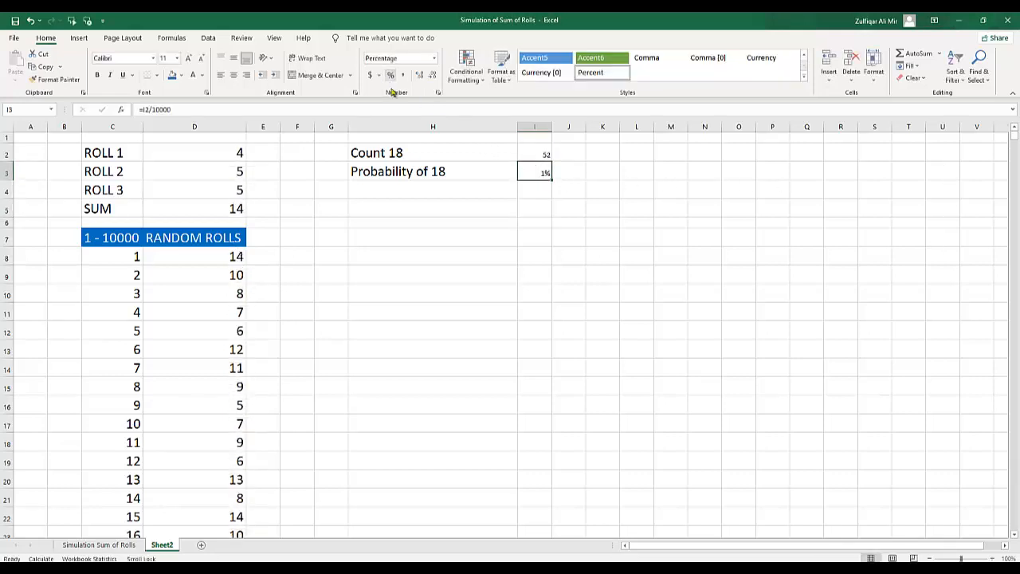
click(421, 75)
click(420, 74)
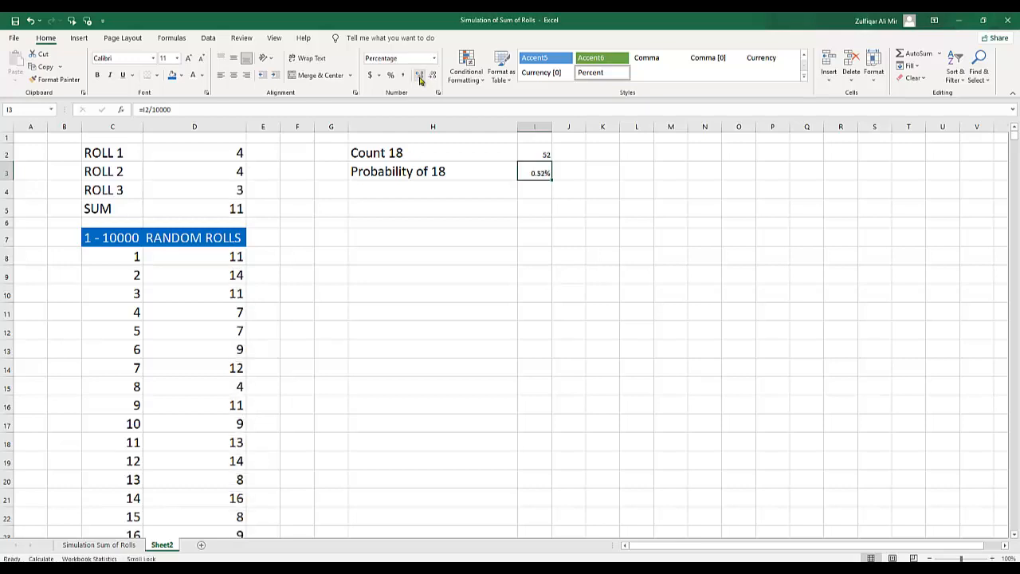